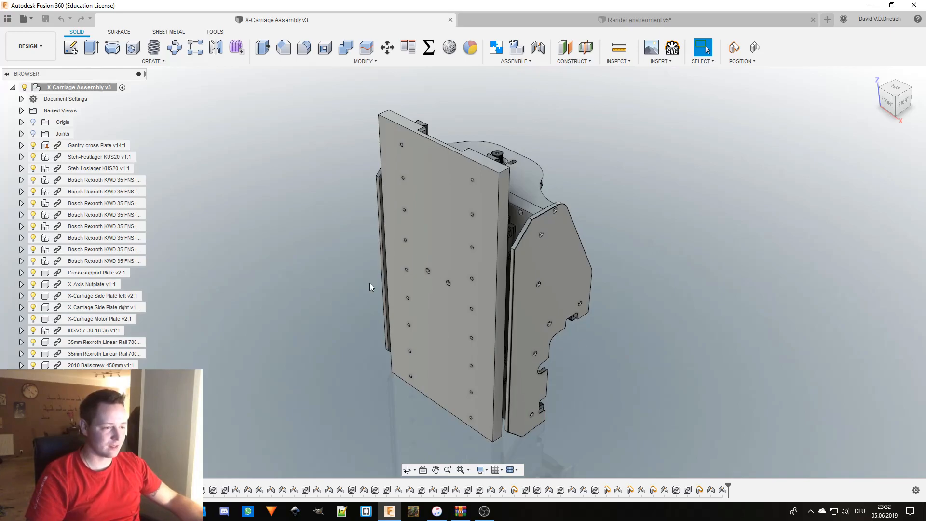
- Examine the X-carriage assembly from the front, back and sides, including the motor, bearing blocks and side plates
mouse_move(625, 358)
shift+middle_down()
mouse_move(584, 348)
mouse_move(560, 357)
mouse_move(635, 357)
shift+middle_up()
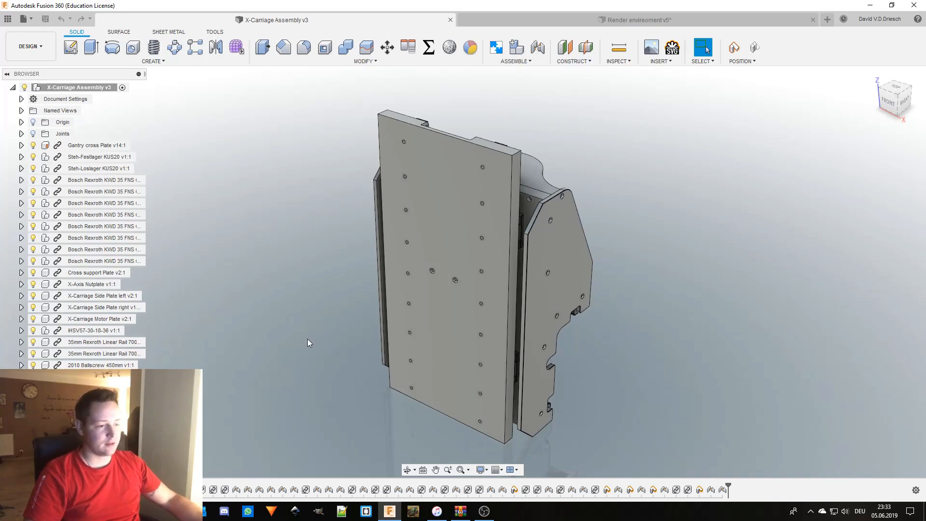
shift+middle_drag(311, 337, 317, 327)
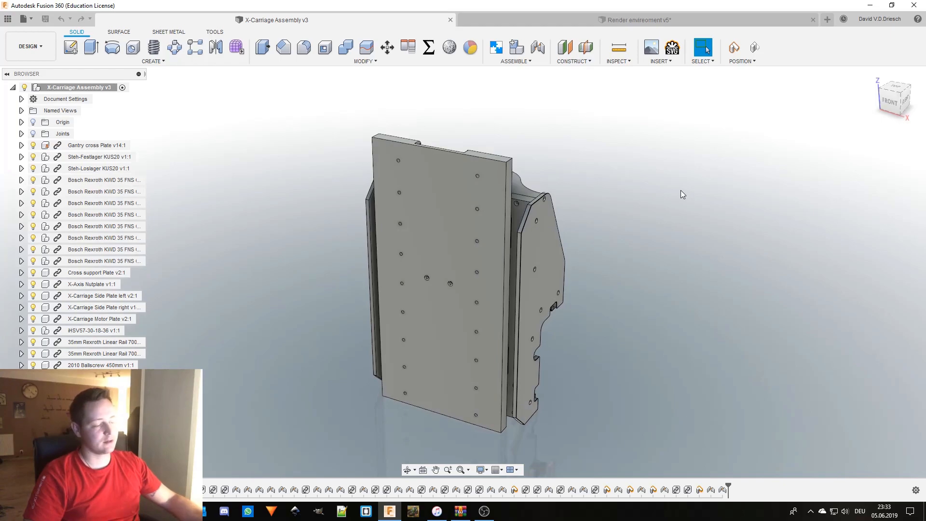
shift+middle_drag(681, 192, 502, 159)
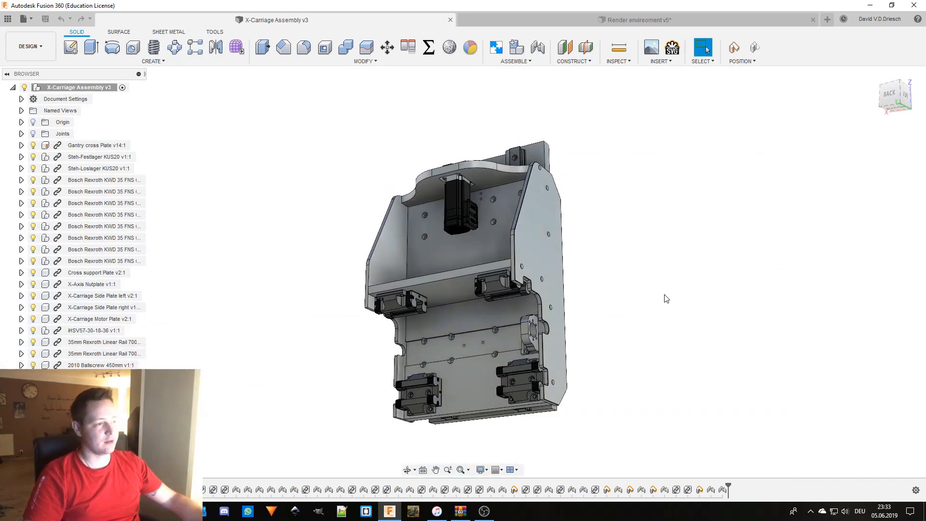
shift+middle_drag(660, 284, 587, 311)
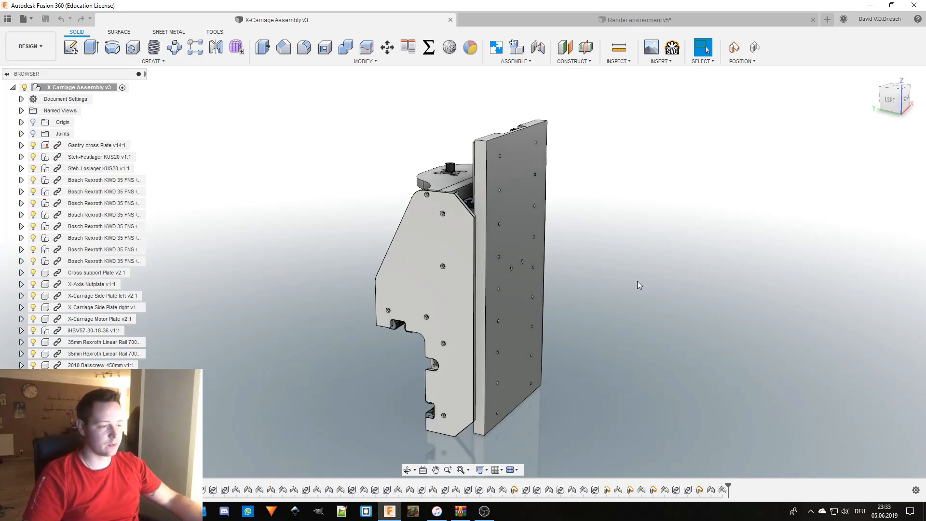
shift+middle_drag(663, 270, 675, 286)
scroll(509, 269, up, 3)
shift+middle_drag(580, 317, 604, 299)
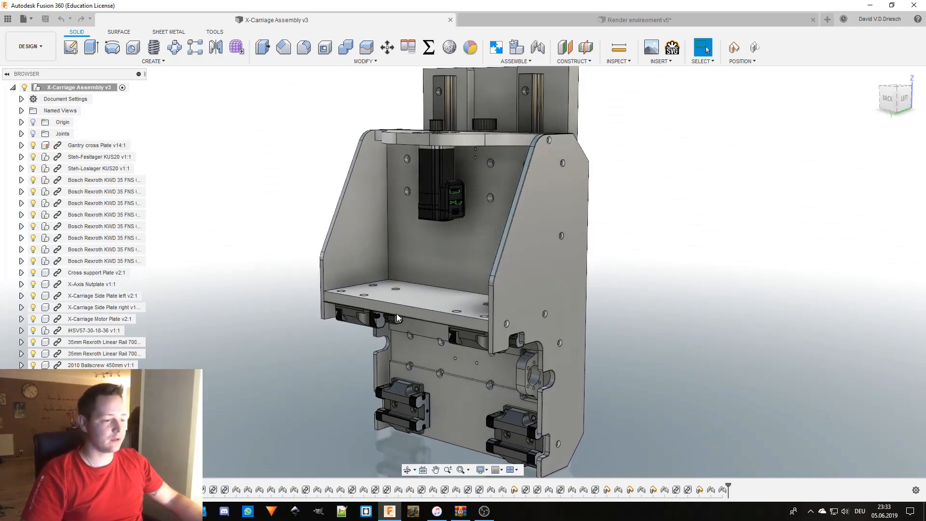
middle_drag(558, 177, 575, 153)
- Measure the edge thickness of the gantry cross plate and of the front plate, then clear the measurement selection
click(619, 47)
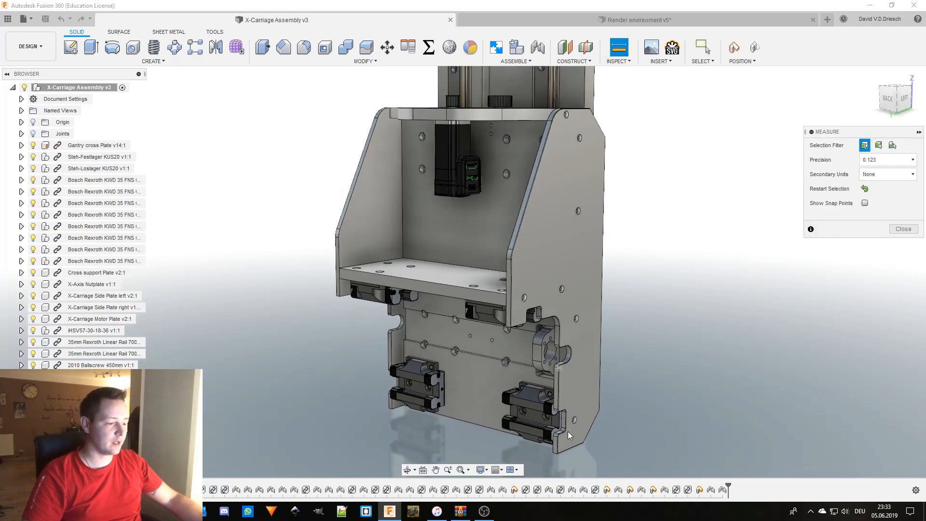
shift+middle_drag(563, 407, 475, 378)
scroll(539, 320, up, 4)
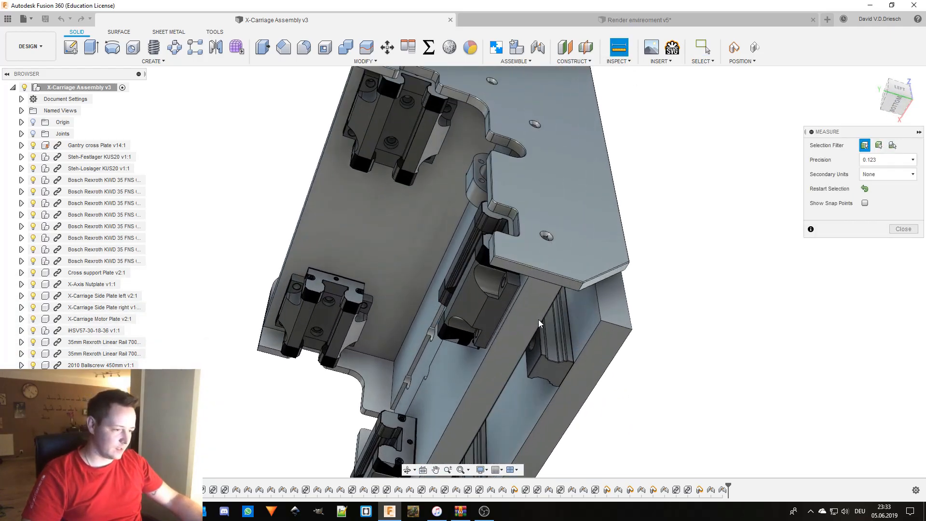
scroll(542, 282, up, 2)
shift+middle_drag(540, 291, 542, 263)
click(542, 262)
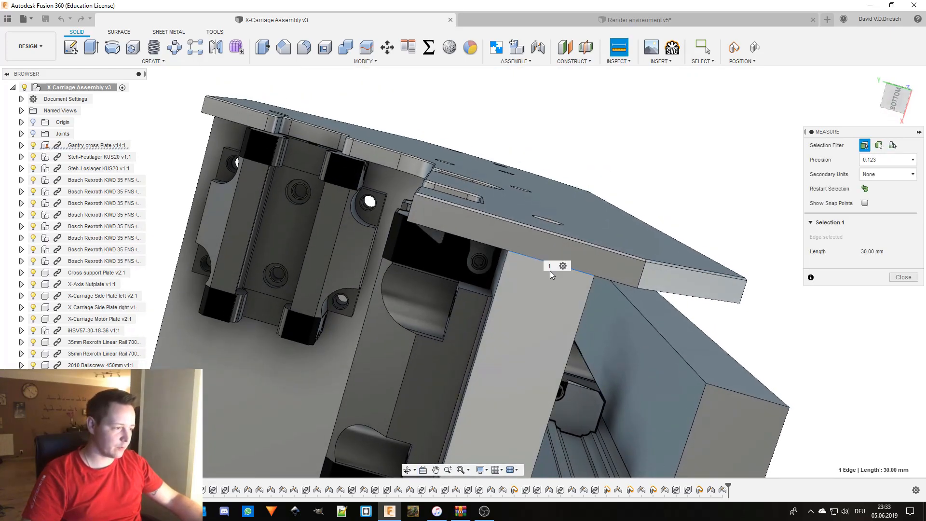
scroll(550, 271, down, 2)
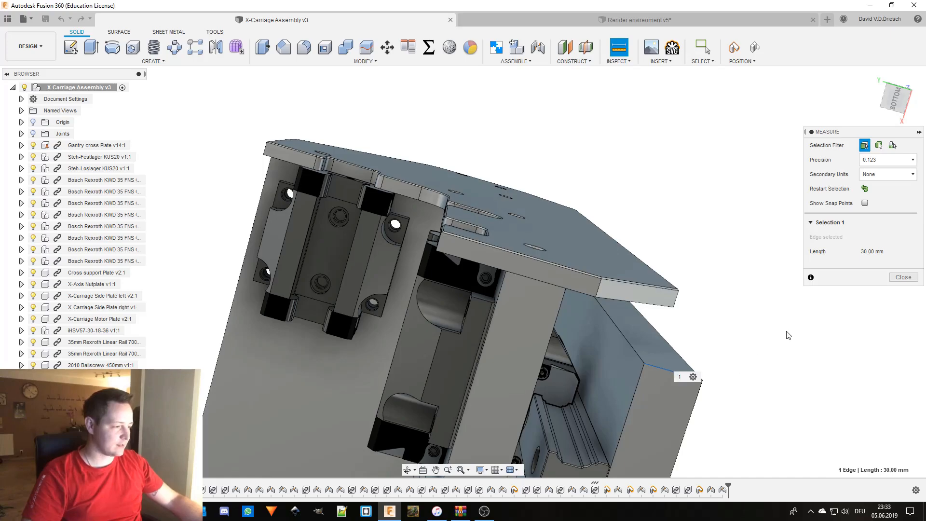
click(866, 187)
- Examine the carriage's side plates, motor mount and underside bearing blocks from all around, and end the Measure command
shift+middle_drag(733, 304, 594, 383)
middle_drag(481, 384, 479, 410)
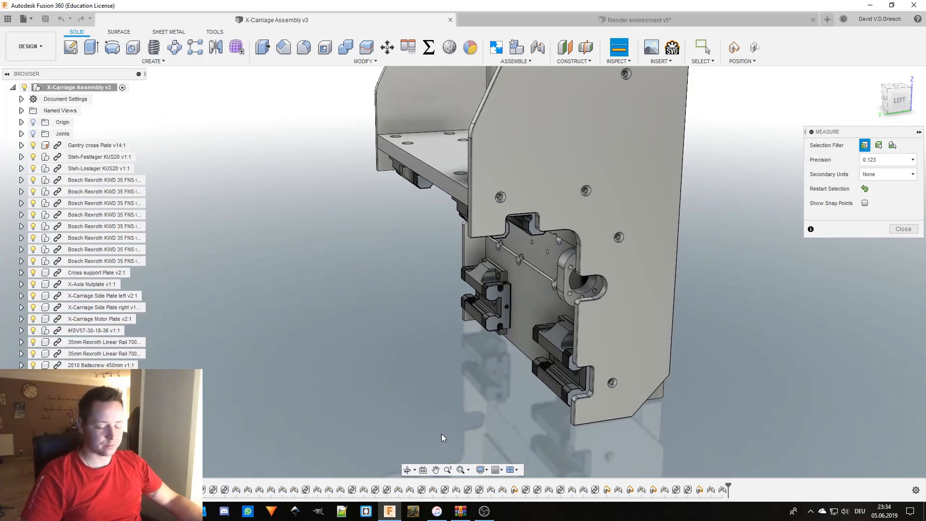
middle_drag(400, 251, 404, 383)
scroll(375, 337, down, 3)
shift+middle_drag(375, 337, 369, 386)
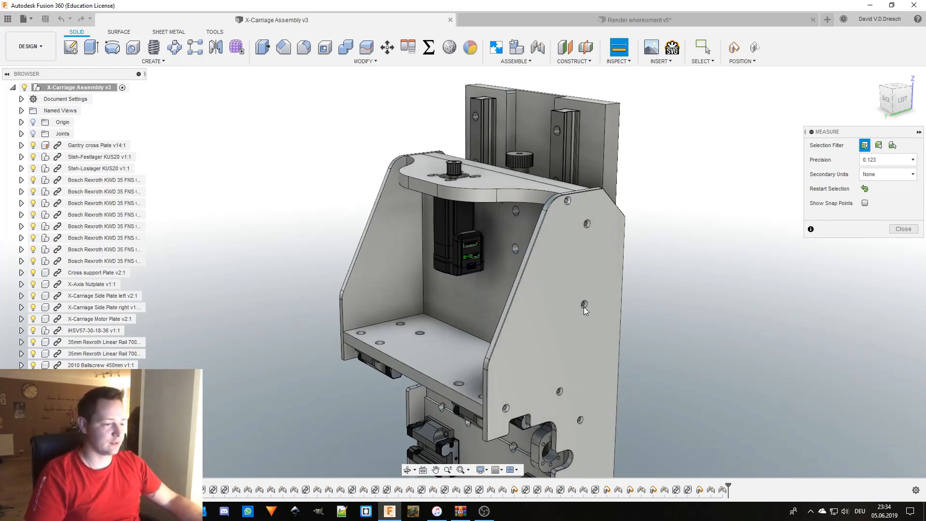
shift+middle_drag(702, 286, 548, 254)
scroll(549, 291, down, 2)
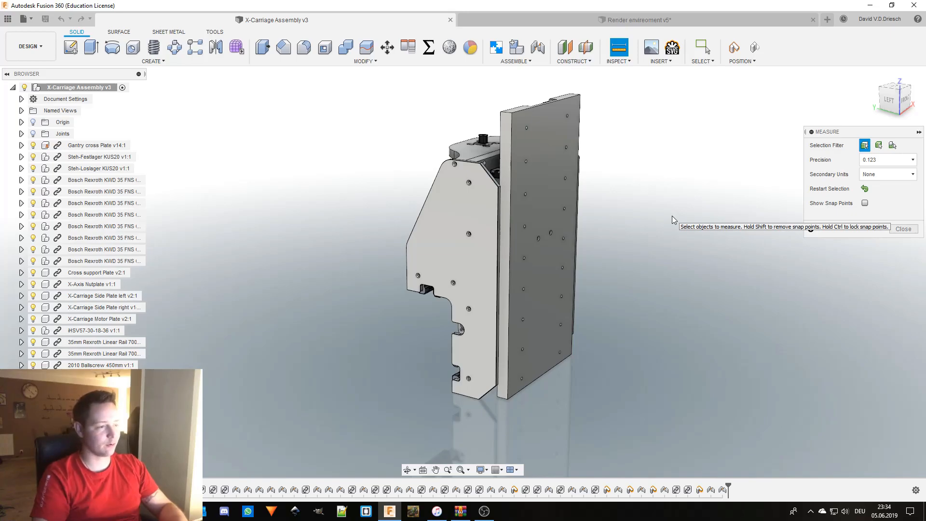
shift+middle_drag(593, 229, 548, 233)
shift+middle_drag(466, 236, 577, 252)
shift+middle_drag(497, 238, 564, 224)
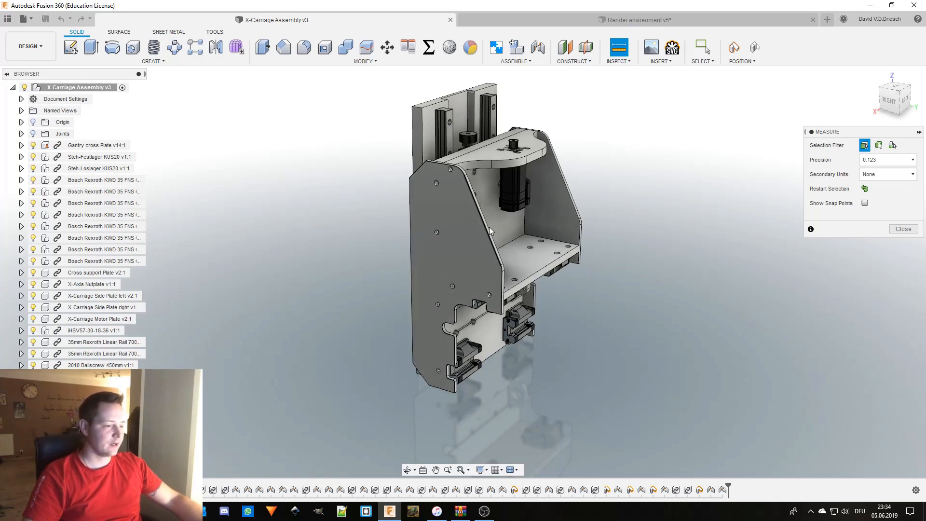
shift+middle_drag(534, 274, 522, 248)
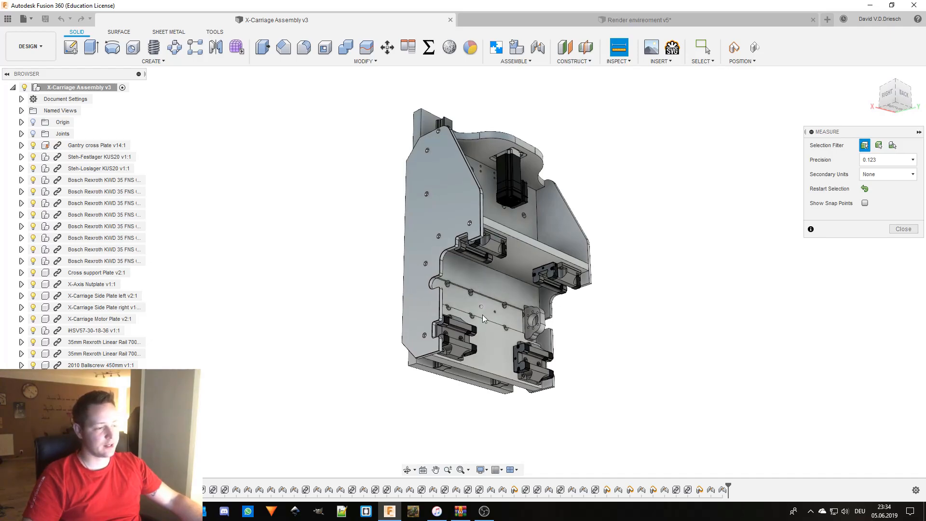
shift+middle_drag(496, 311, 511, 318)
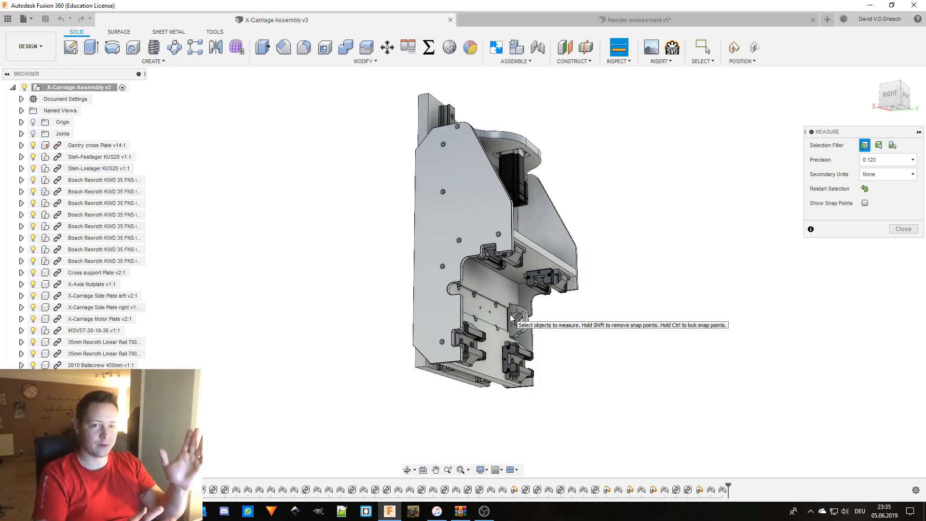
shift+middle_drag(512, 319, 789, 330)
key(Escape)
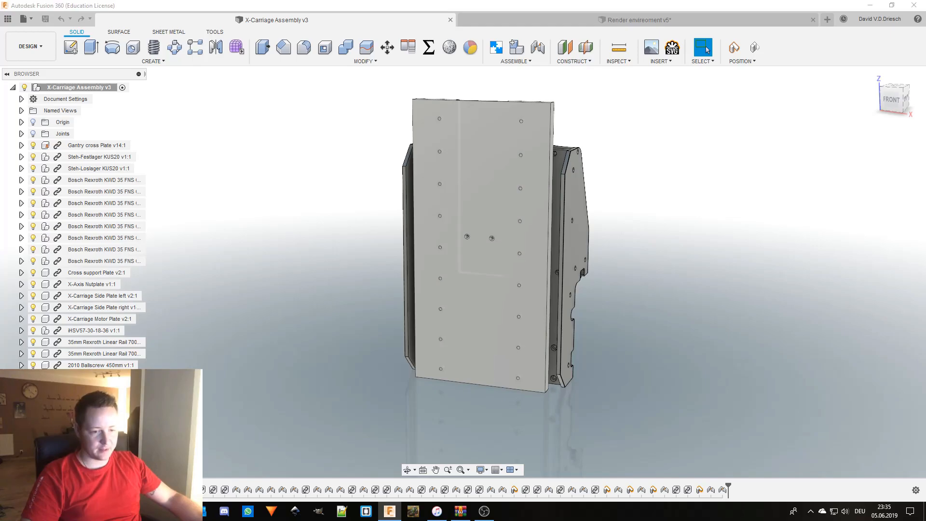
- Hide the large front plate to expose the linear rails and ballscrew, and face the assembly from the front
click(33, 400)
shift+middle_drag(319, 381, 326, 376)
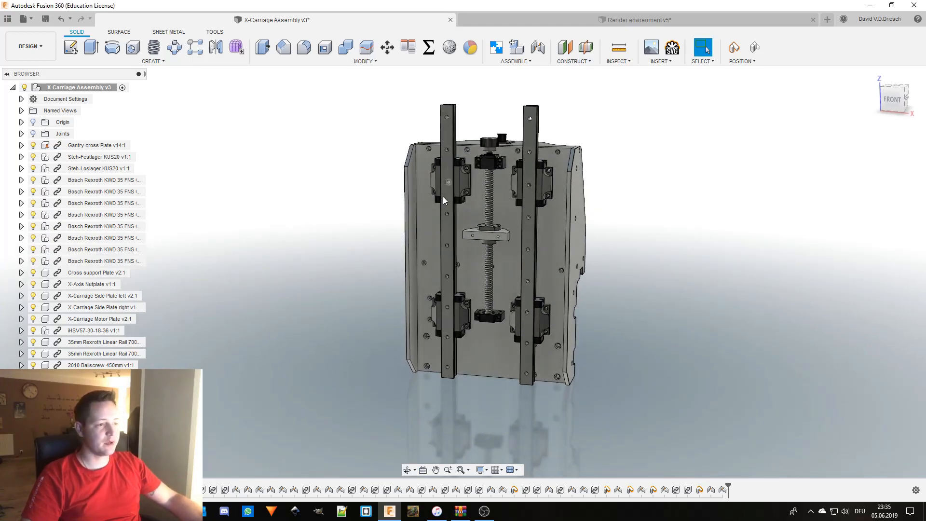
click(899, 103)
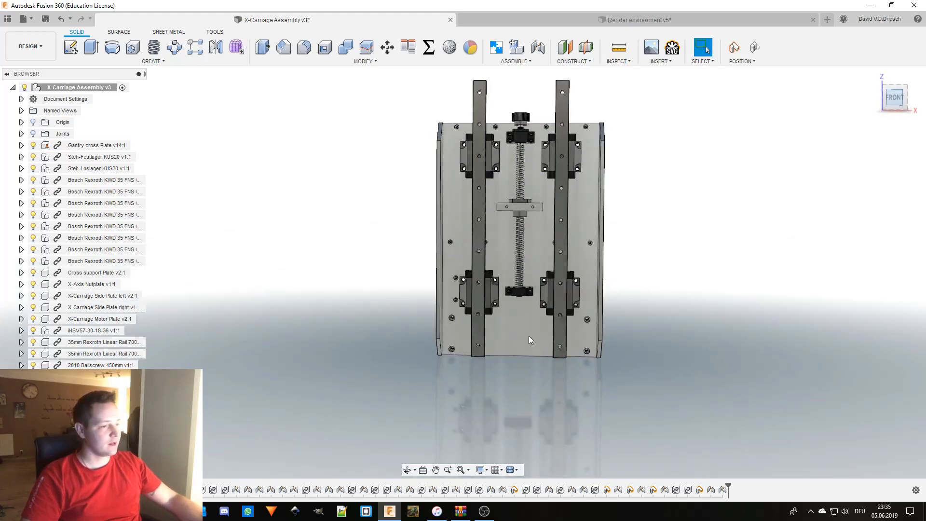
- Slide the two vertical linear rails up and down through their bearing blocks, leaving them extended below the carriage
drag(476, 205, 468, 256)
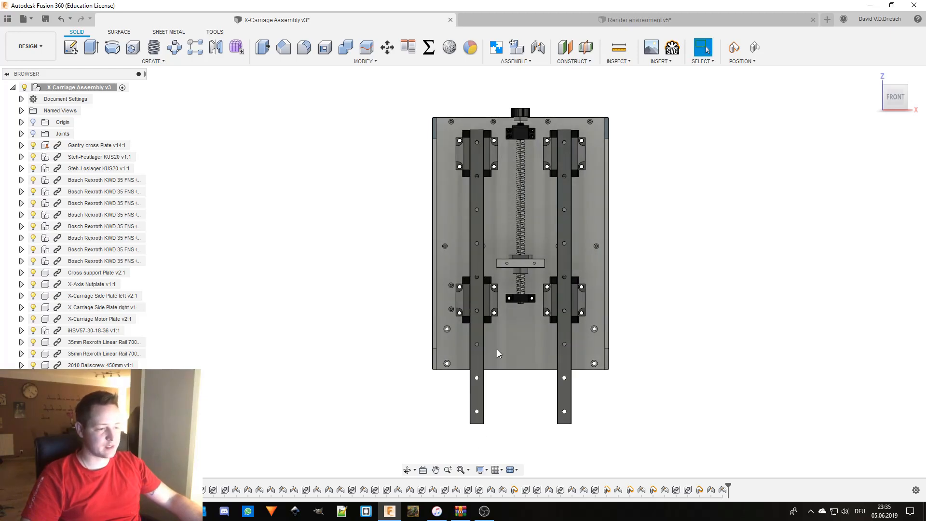
shift+middle_drag(641, 343, 642, 345)
scroll(644, 342, down, 3)
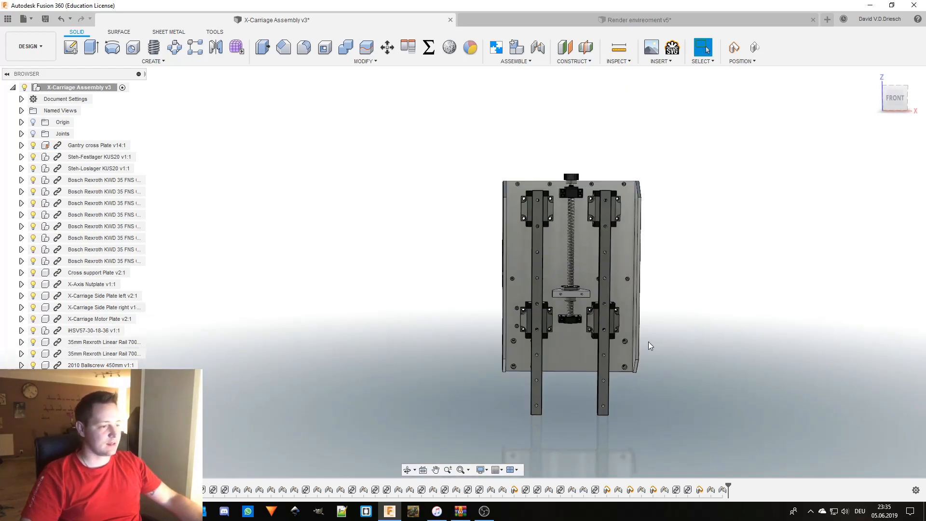
shift+middle_drag(731, 306, 702, 317)
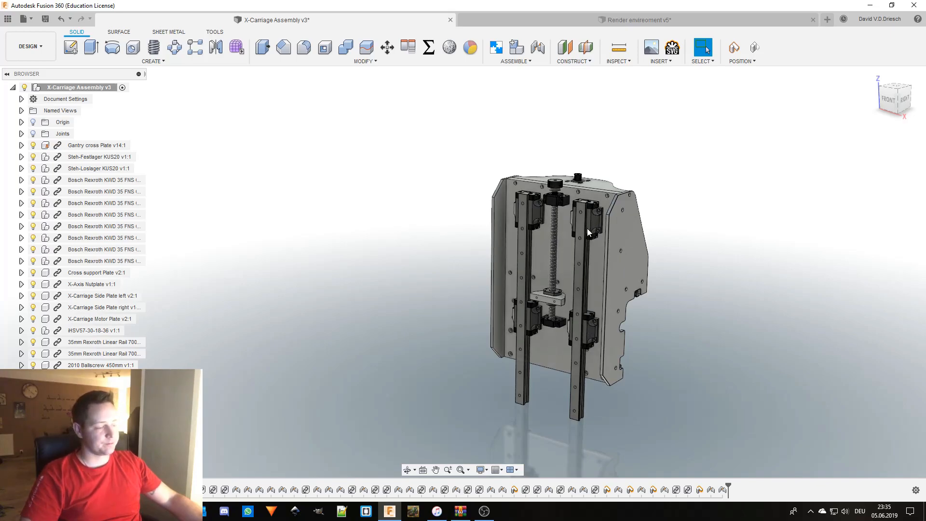
drag(581, 271, 581, 268)
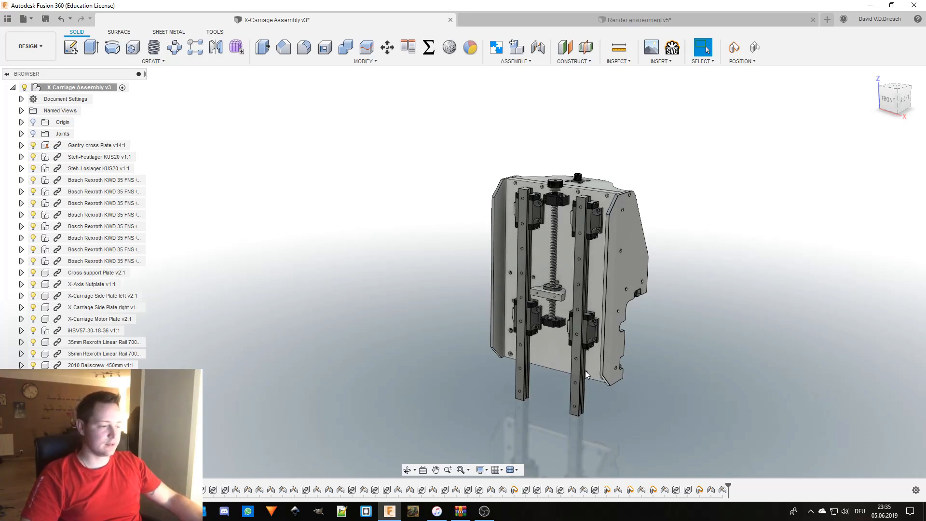
shift+middle_drag(633, 406, 632, 395)
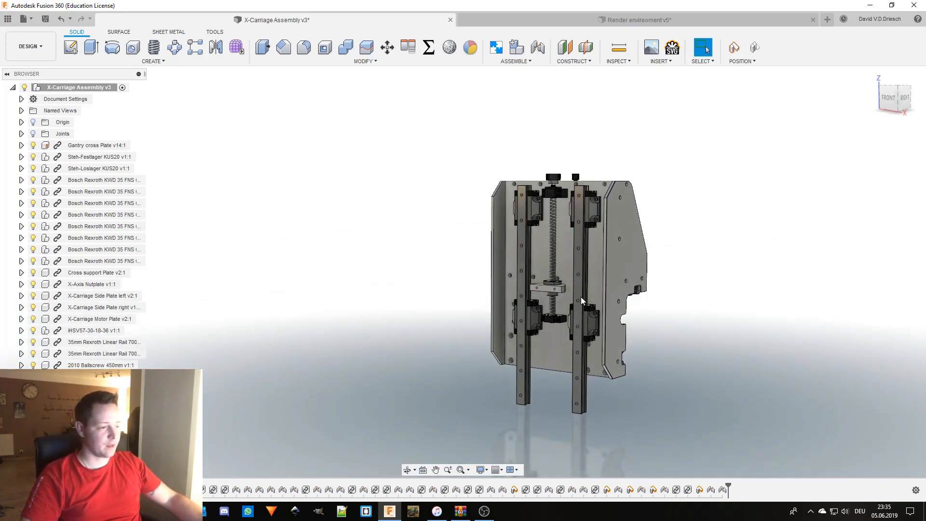
drag(580, 282, 584, 270)
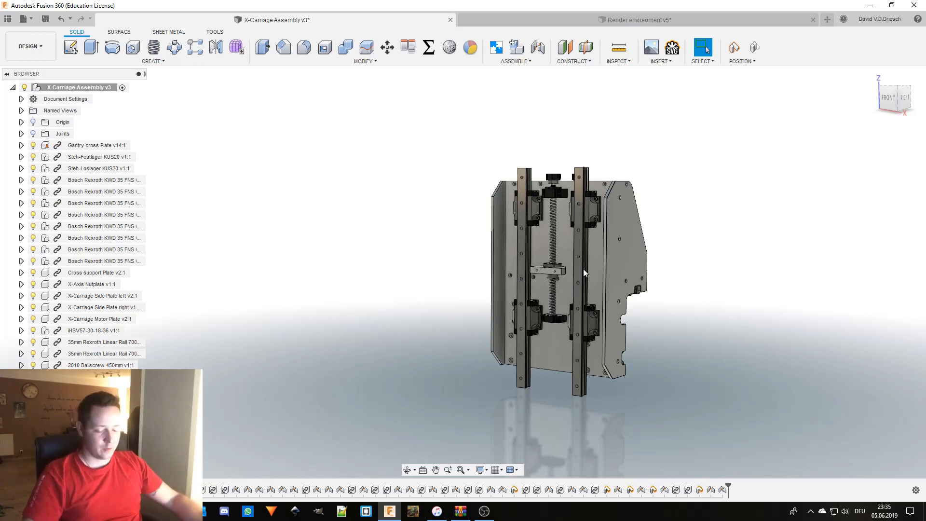
drag(592, 278, 579, 294)
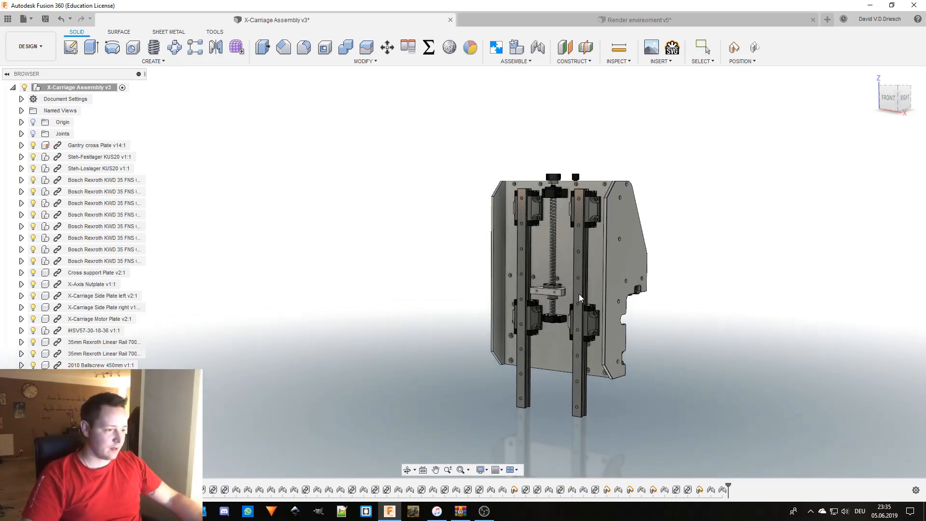
- Hide the X-Carriage Side Plate right component to open up the side of the carriage
shift+middle_drag(662, 407, 656, 408)
middle_drag(567, 421, 709, 248)
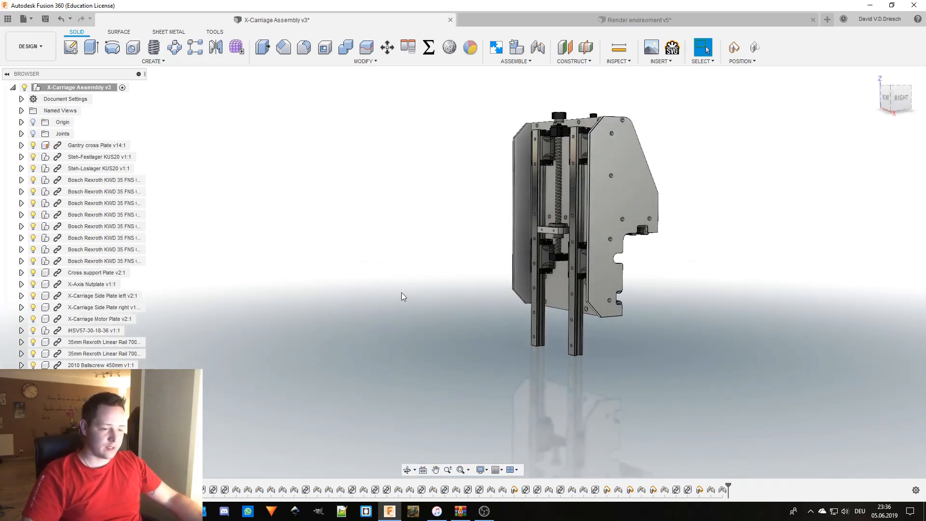
click(611, 251)
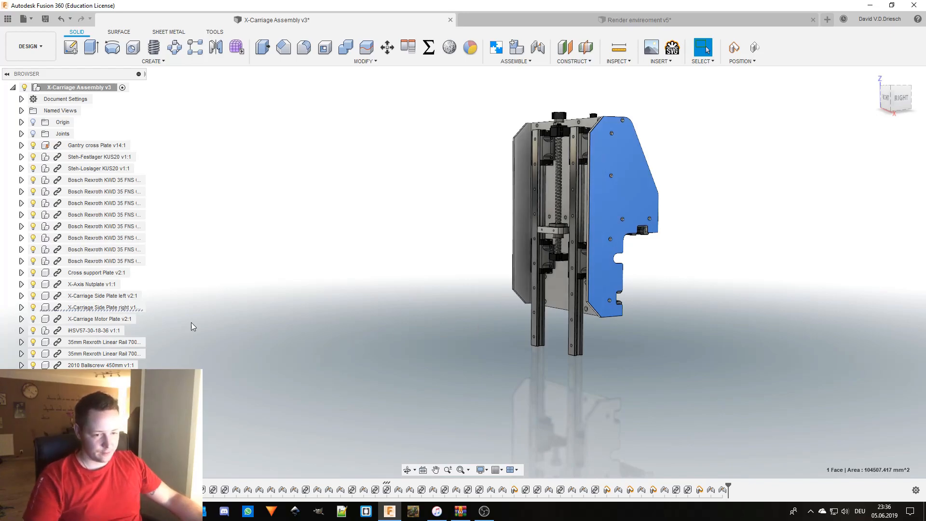
click(36, 310)
key(v)
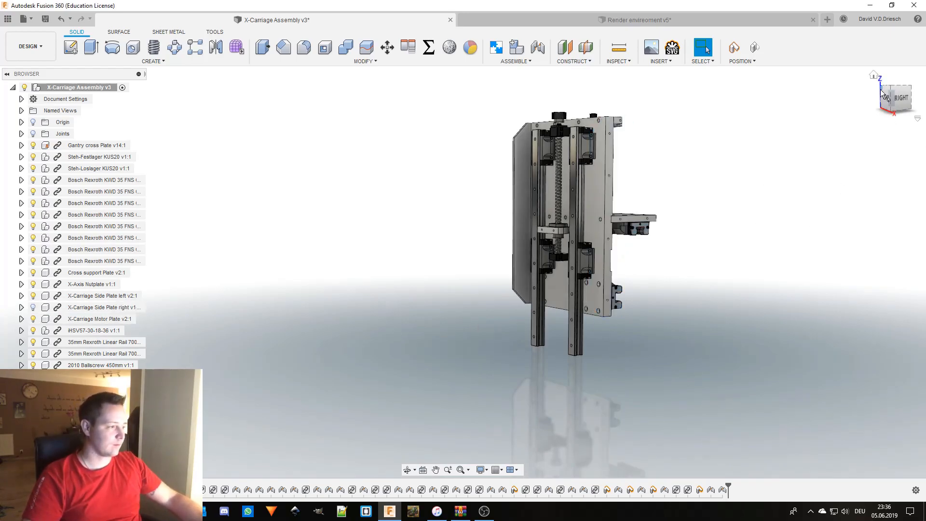
- Examine the opened carriage in the right side view, focusing on the rail overhang, bearing blocks and ballscrew mount
click(901, 98)
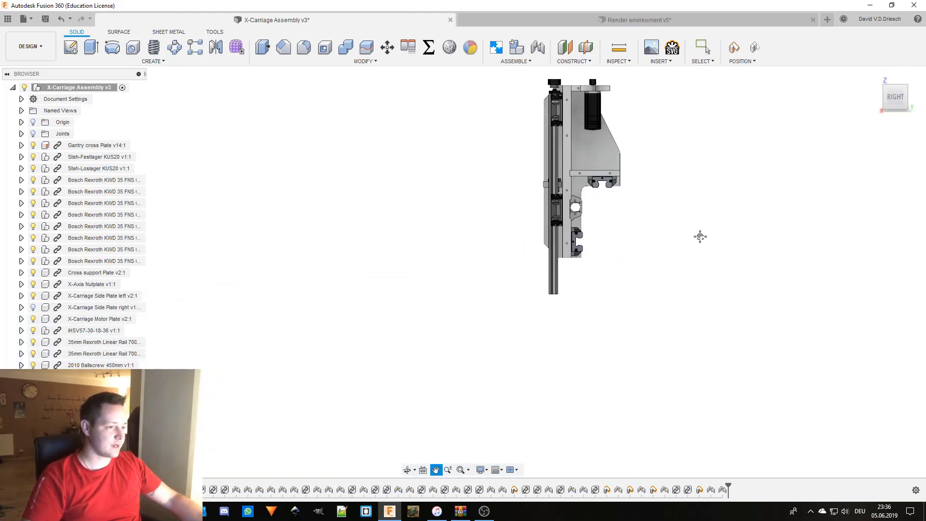
scroll(561, 354, up, 5)
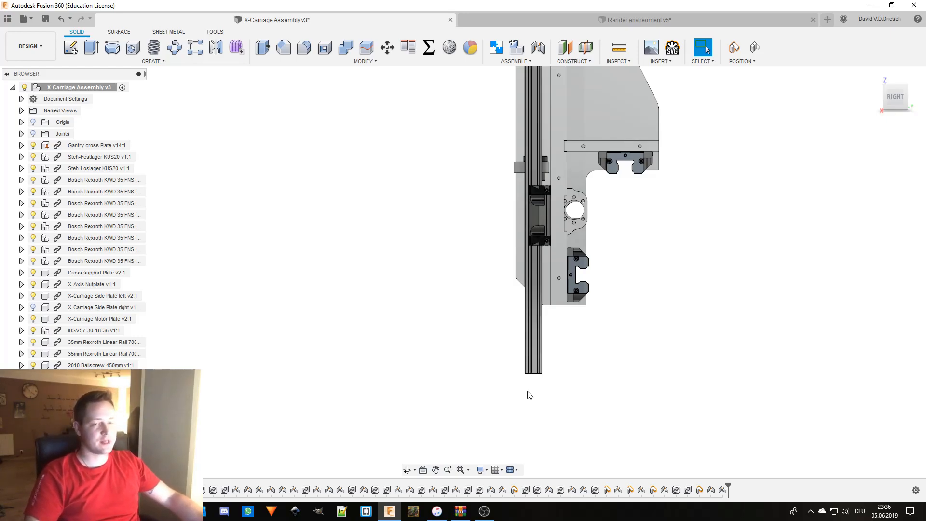
middle_drag(645, 328, 666, 388)
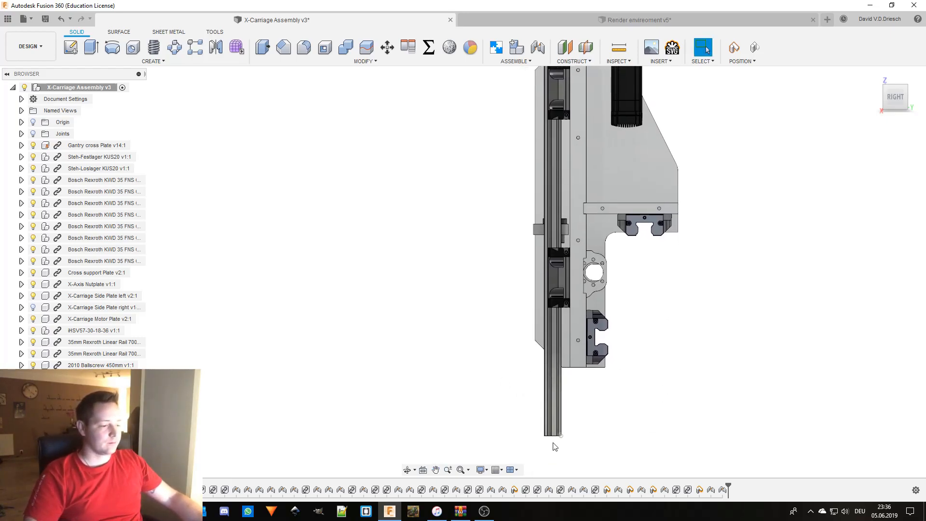
middle_drag(528, 443, 524, 377)
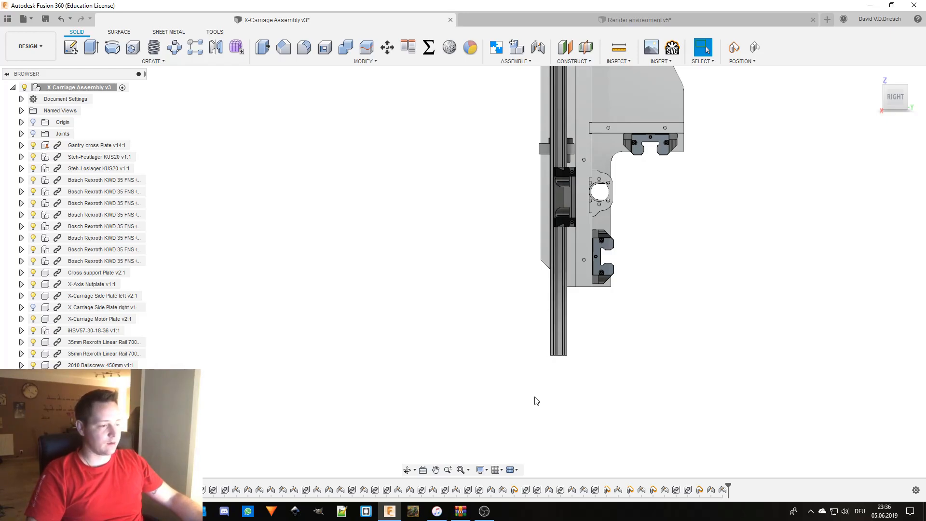
scroll(517, 381, down, 2)
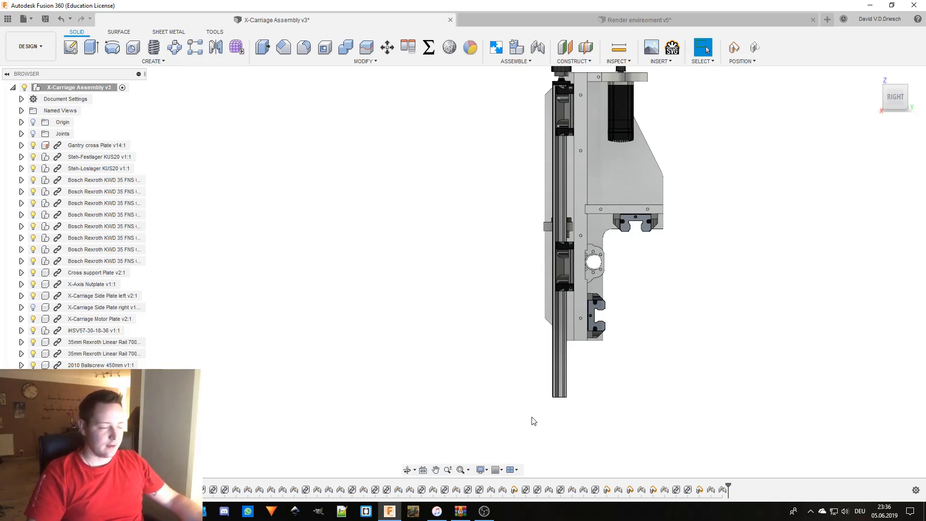
scroll(534, 421, down, 1)
middle_drag(498, 375, 517, 380)
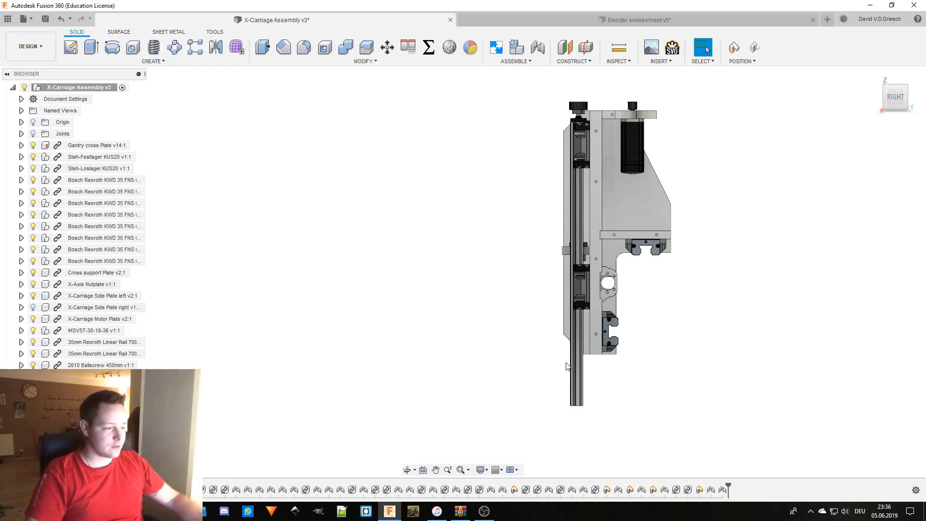
scroll(531, 376, down, 1)
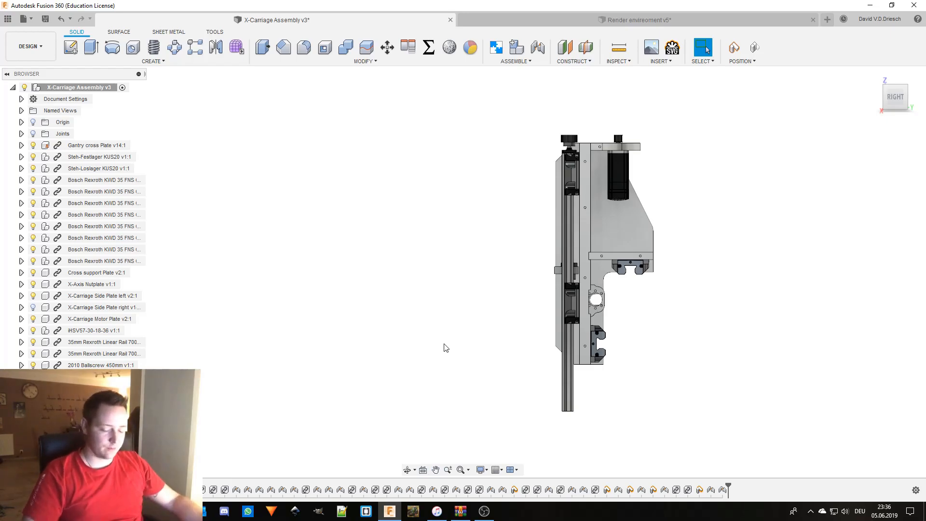
- Show the X-Carriage Side Plate right and the large front plate again, and view the closed carriage from rear and front
shift+middle_drag(482, 308, 453, 278)
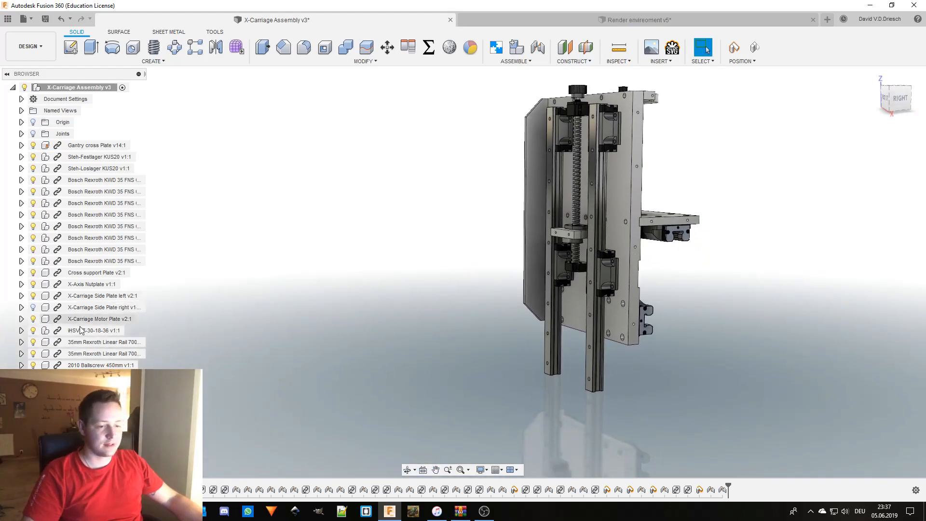
click(32, 307)
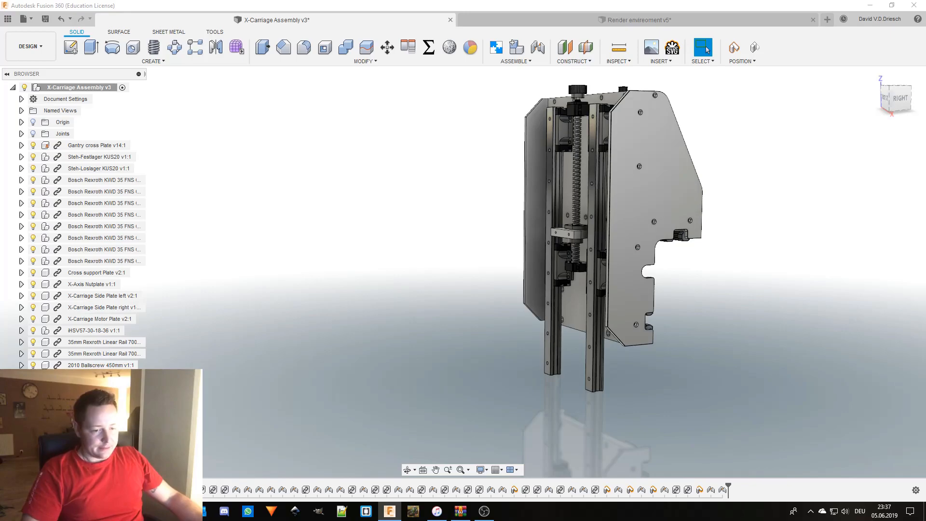
click(33, 412)
shift+middle_drag(408, 269, 416, 282)
shift+middle_drag(553, 248, 557, 188)
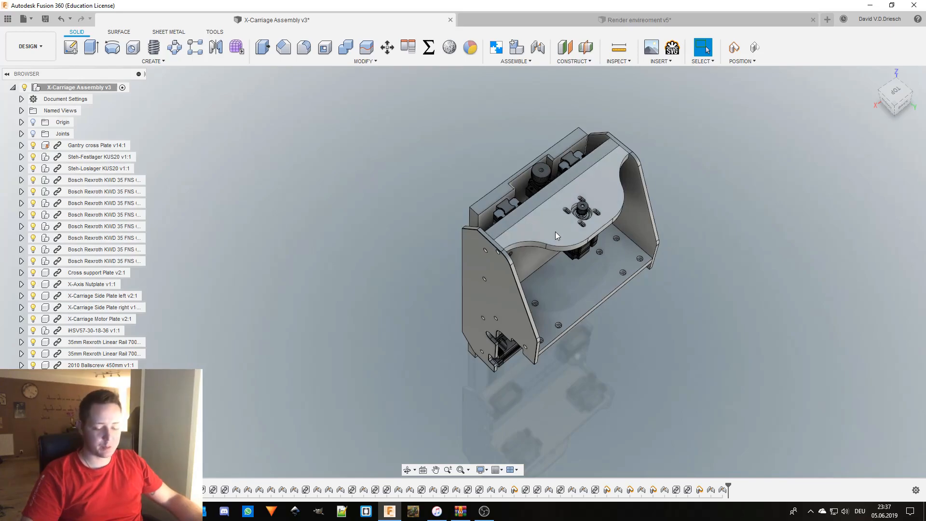
shift+middle_drag(561, 228, 597, 291)
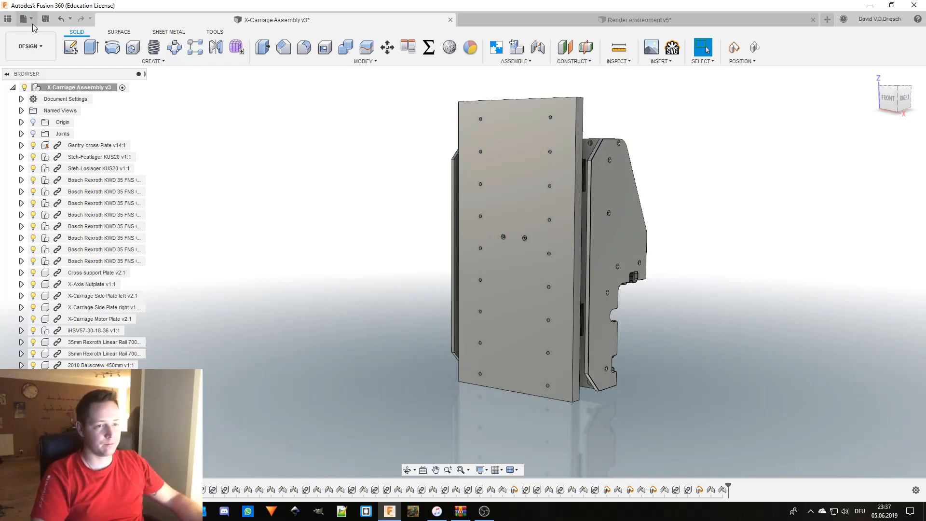
- Open the CNC Router Assembly design from the CNC Router Assembly folder of the project
click(7, 20)
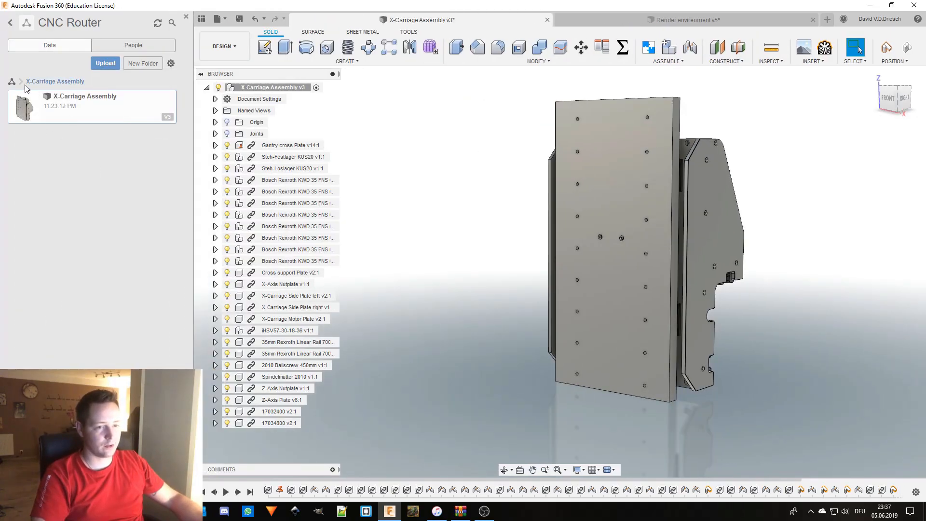
click(11, 82)
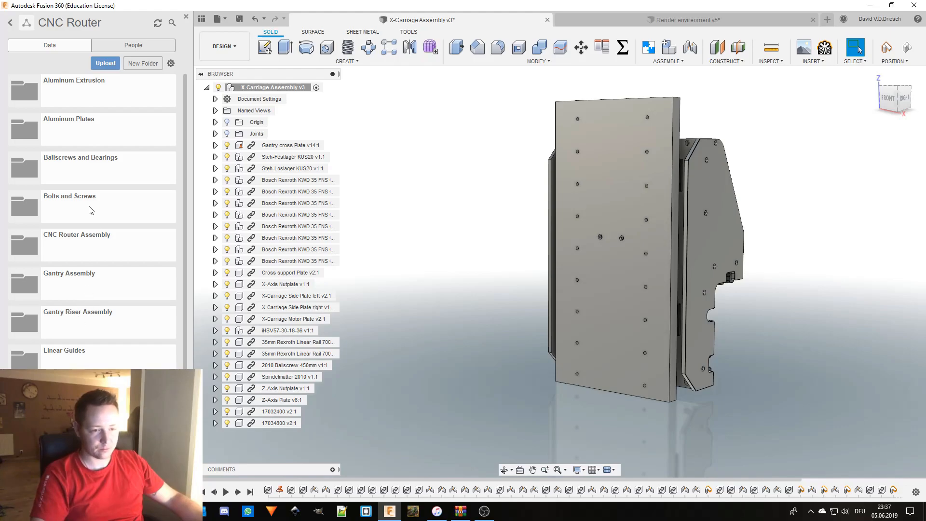
click(79, 251)
click(91, 117)
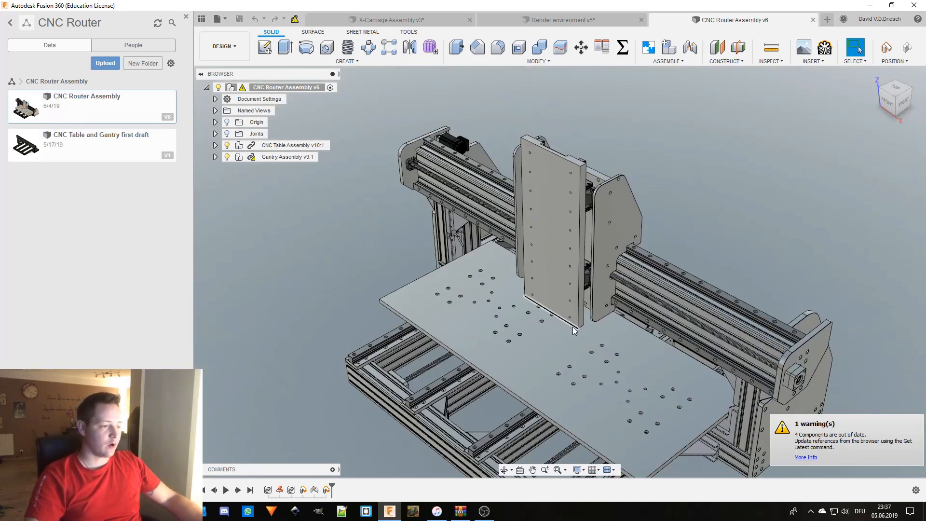
- Examine the full router model with the carriage above the table, and look through the Gantry Assembly's component list
scroll(580, 266, up, 3)
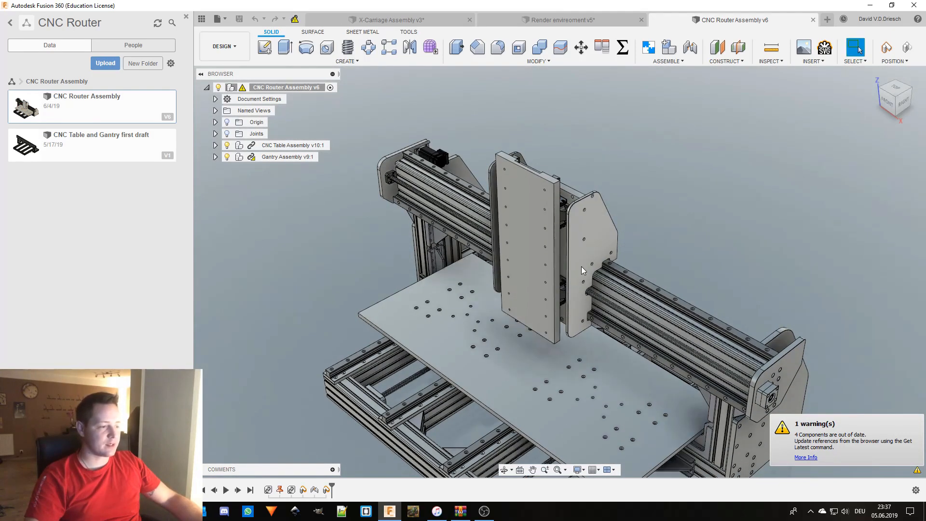
click(215, 157)
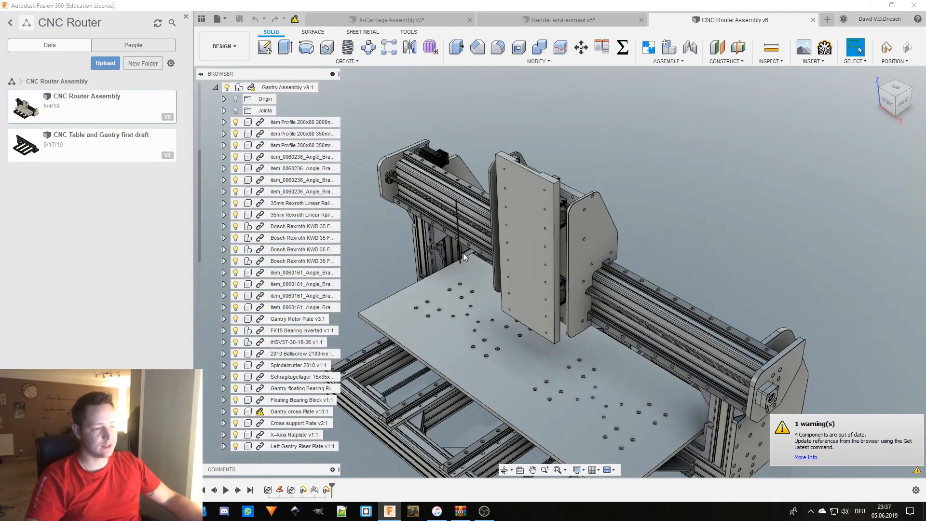
mouse_move(465, 354)
middle_down()
mouse_move(474, 302)
mouse_move(531, 298)
mouse_move(542, 288)
middle_up()
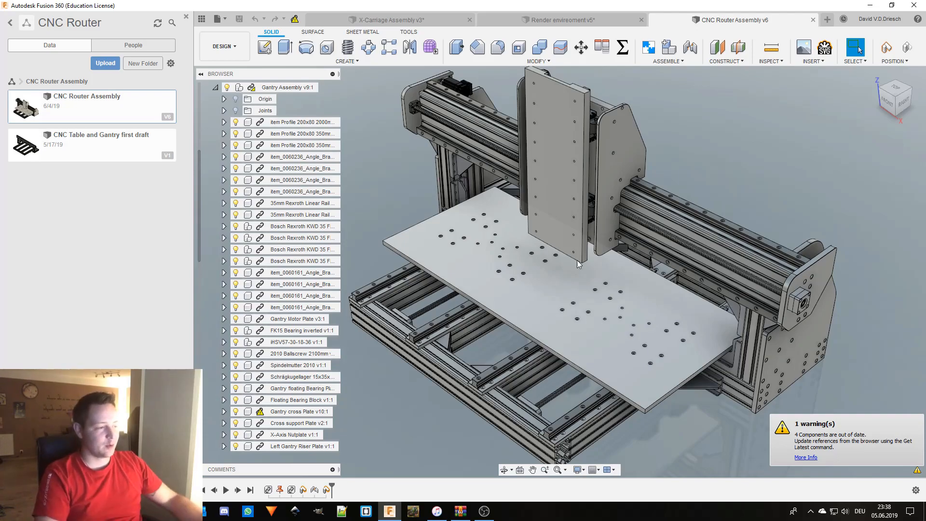
middle_drag(550, 204, 550, 232)
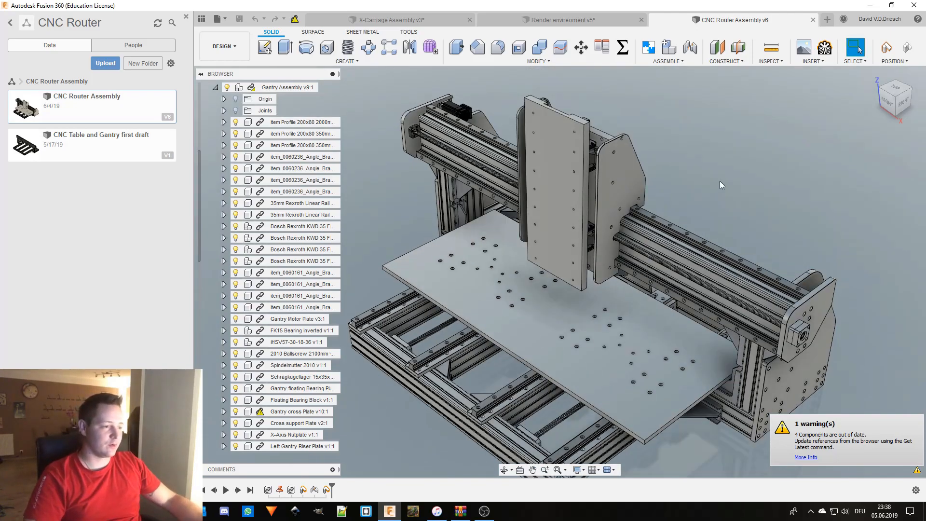
mouse_move(722, 176)
shift+middle_down()
mouse_move(660, 174)
mouse_move(714, 182)
mouse_move(736, 170)
shift+middle_up()
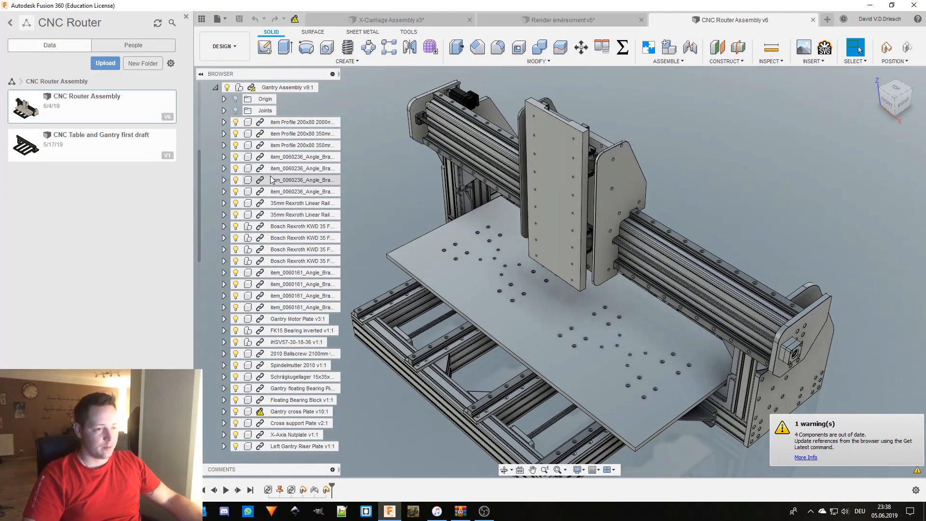
scroll(272, 180, up, 1)
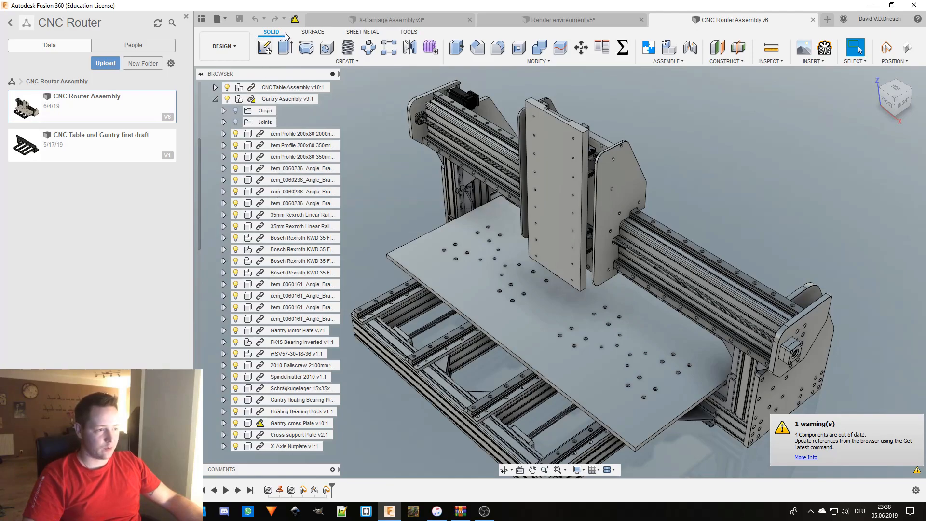
scroll(278, 343, down, 2)
scroll(288, 330, up, 1)
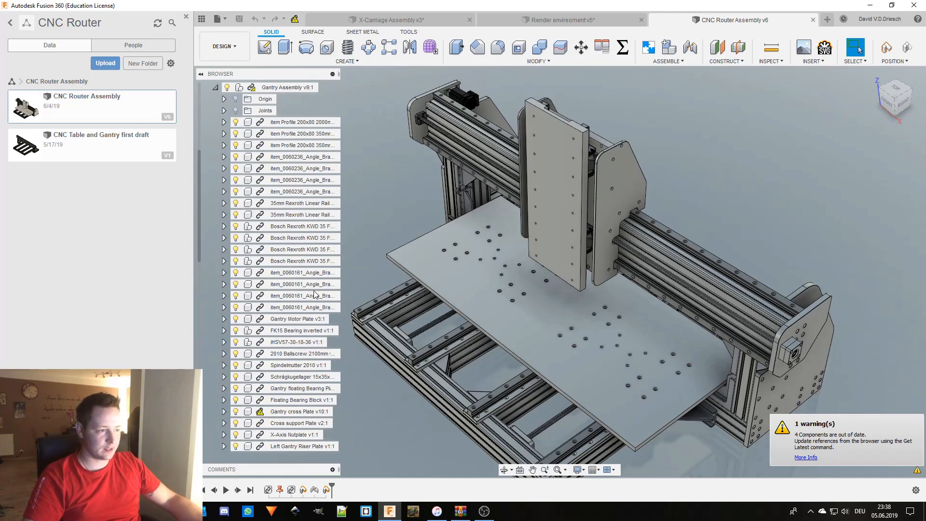
scroll(300, 332, down, 3)
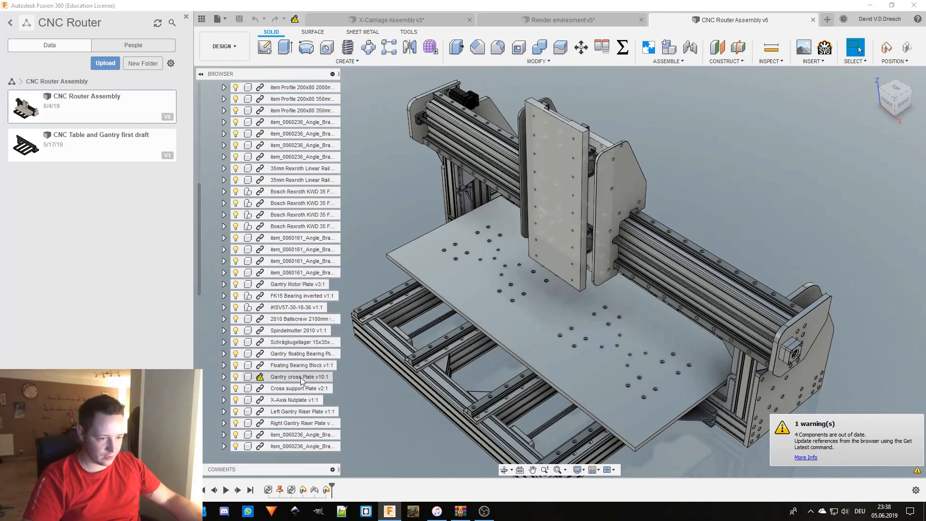
click(301, 377)
scroll(300, 386, down, 12)
scroll(298, 401, down, 2)
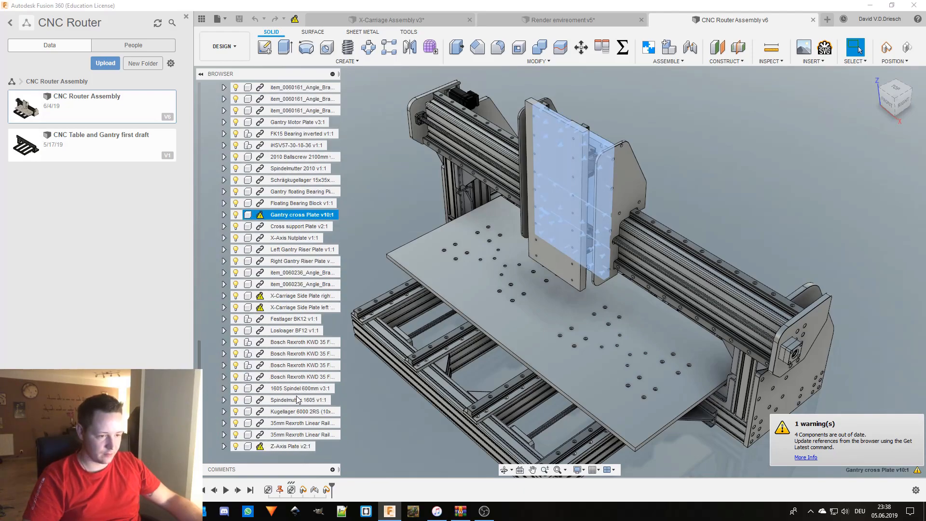
shift+click(291, 446)
right_click(291, 448)
click(409, 461)
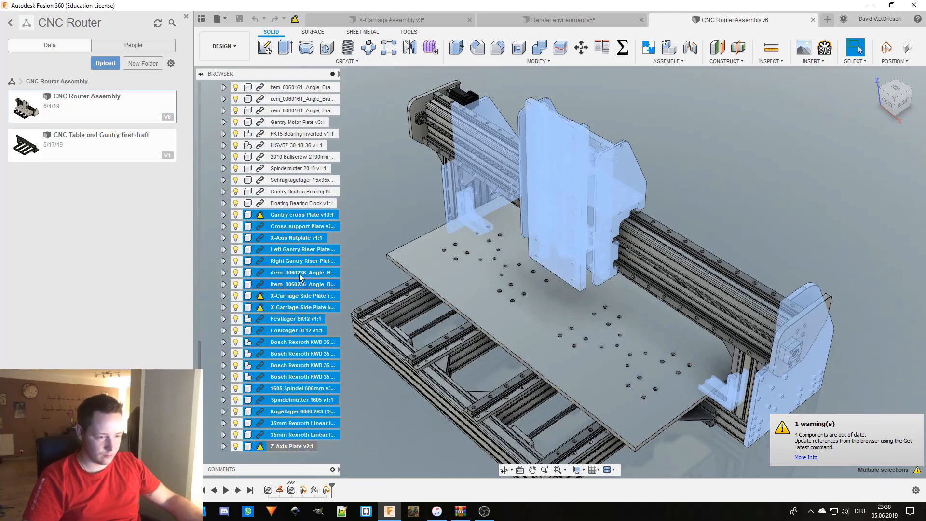
click(356, 221)
- Select the X-carriage components from Gantry cross Plate through Z-Axis Plate, leaving out the gantry riser plates and angle brackets
click(313, 217)
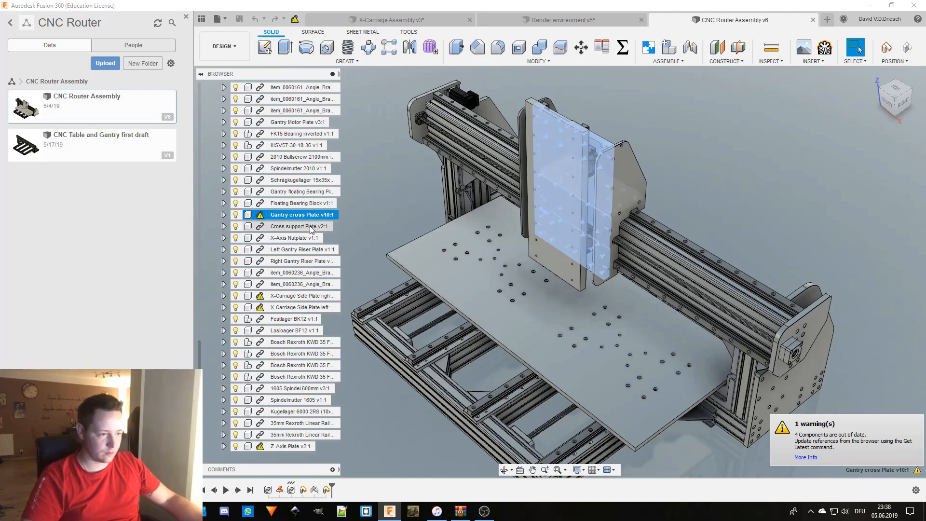
ctrl+click(311, 227)
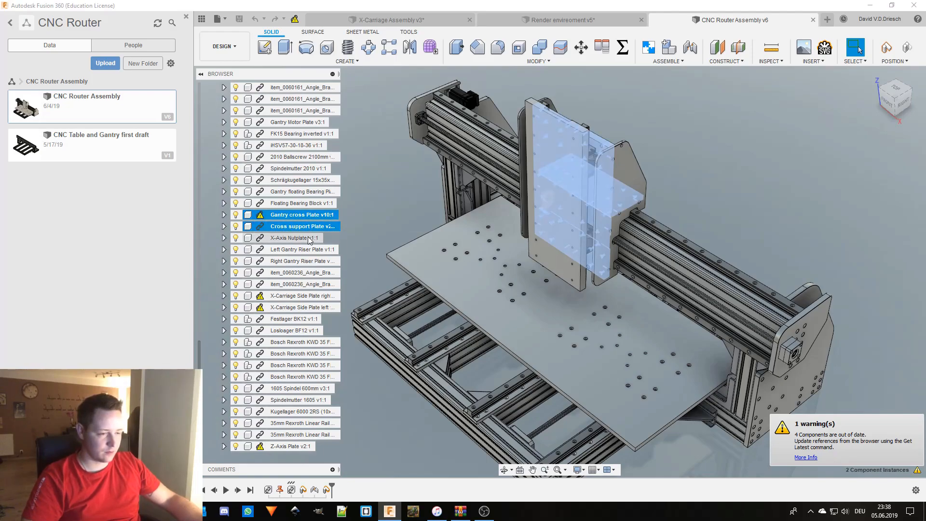
ctrl+click(309, 238)
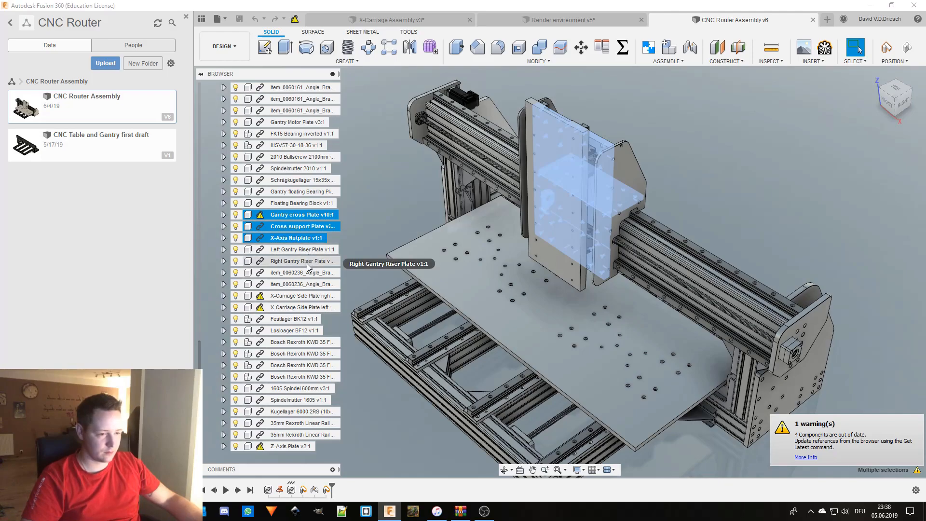
ctrl+click(300, 296)
ctrl+click(299, 308)
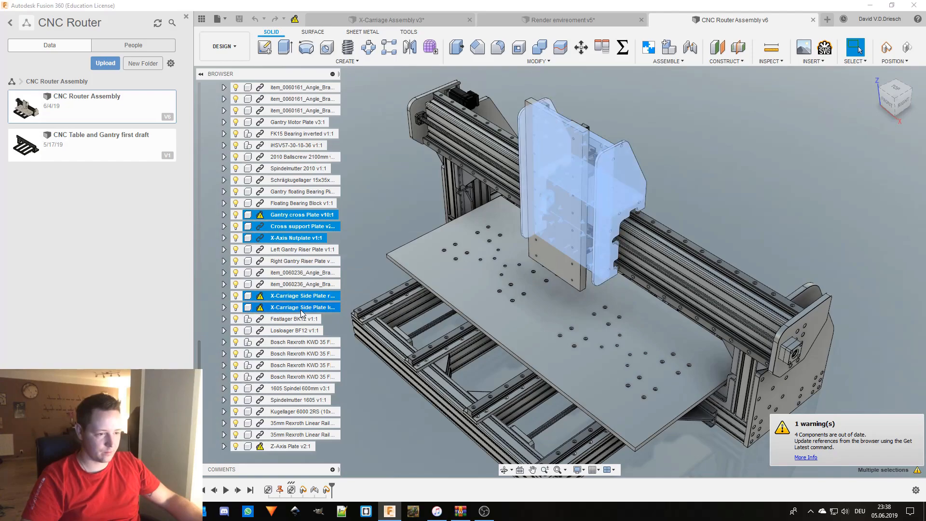
ctrl+click(297, 319)
ctrl+click(298, 330)
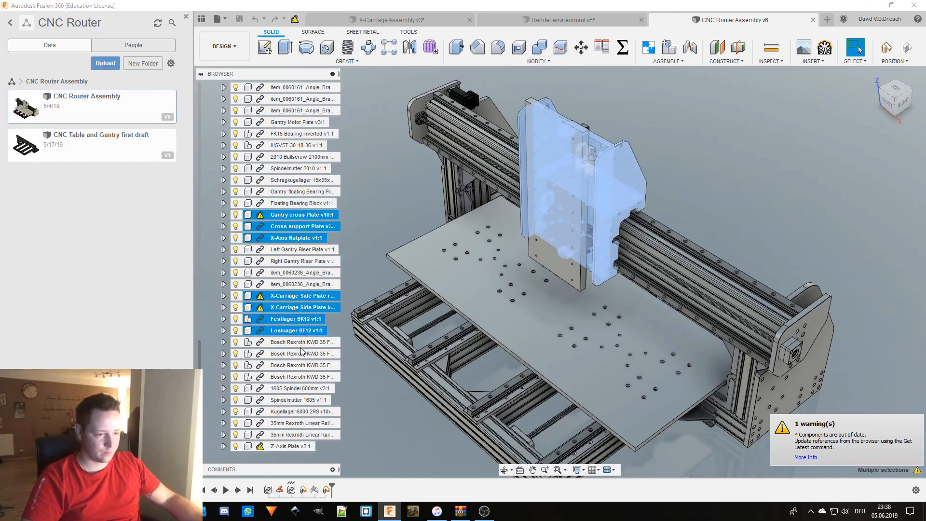
ctrl+click(300, 342)
ctrl+click(300, 354)
ctrl+click(300, 366)
ctrl+click(300, 377)
ctrl+click(301, 388)
ctrl+click(301, 400)
ctrl+click(300, 411)
ctrl+click(298, 424)
ctrl+click(298, 435)
ctrl+click(296, 447)
- Check the commands available for the selected carriage components, clear the selection and update the out-of-date references to their latest versions
right_click(297, 450)
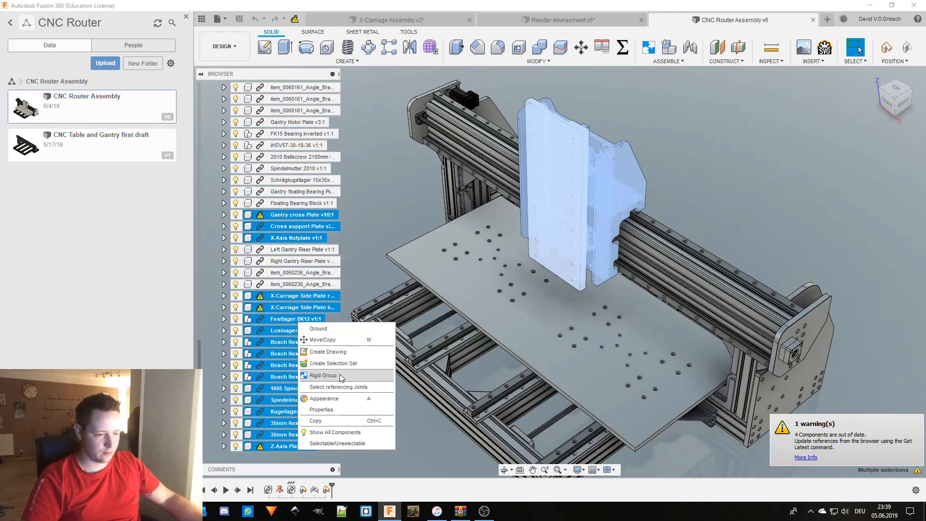
click(421, 447)
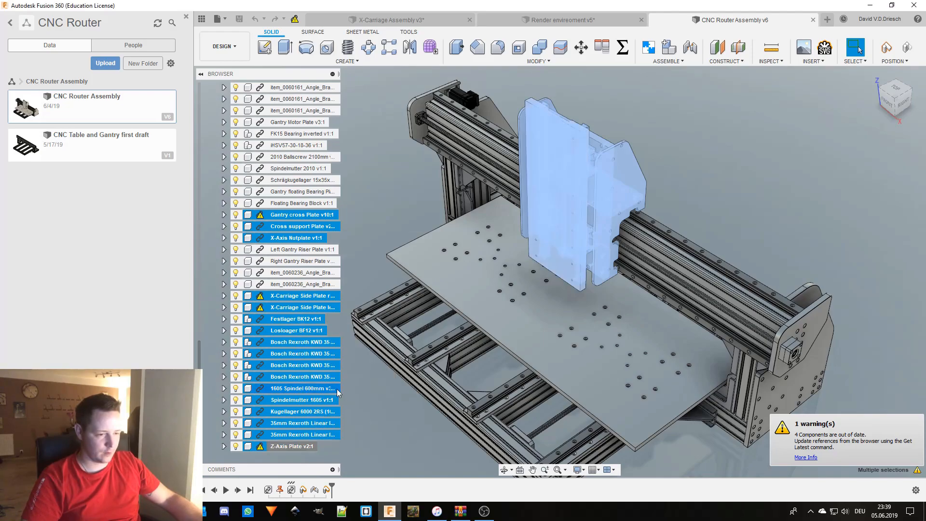
right_click(314, 385)
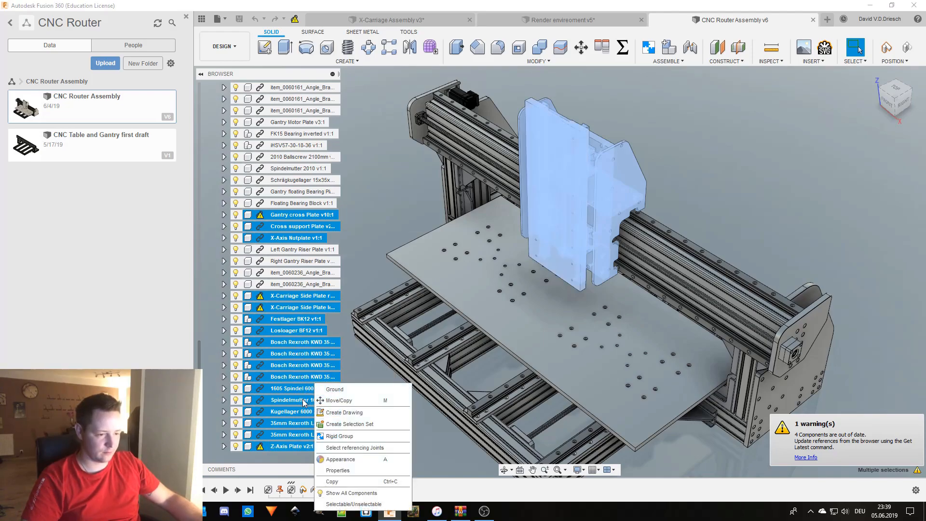
click(360, 359)
click(360, 358)
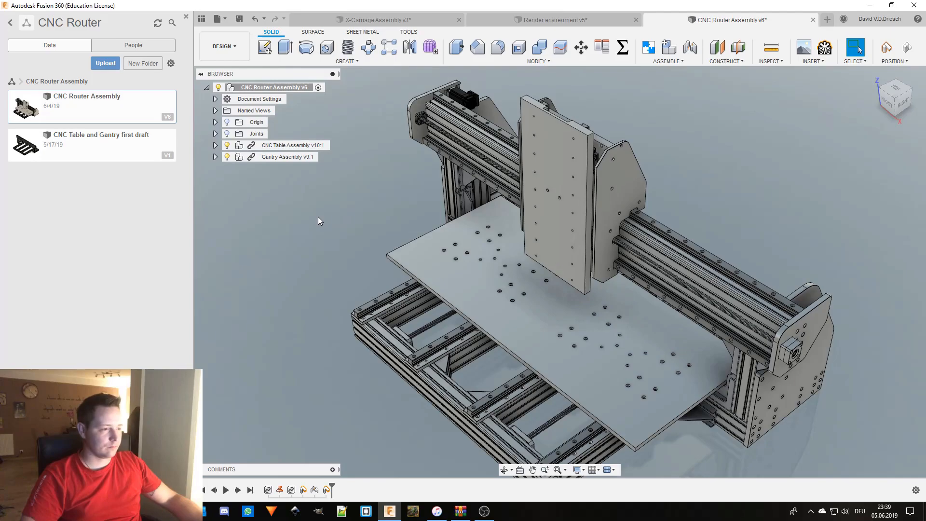
- Examine the updated router assembly from the front corner and look through the Gantry Assembly's components for the carriage parts
mouse_move(529, 244)
middle_down()
mouse_move(487, 257)
mouse_move(434, 254)
mouse_move(457, 213)
mouse_move(517, 241)
middle_up()
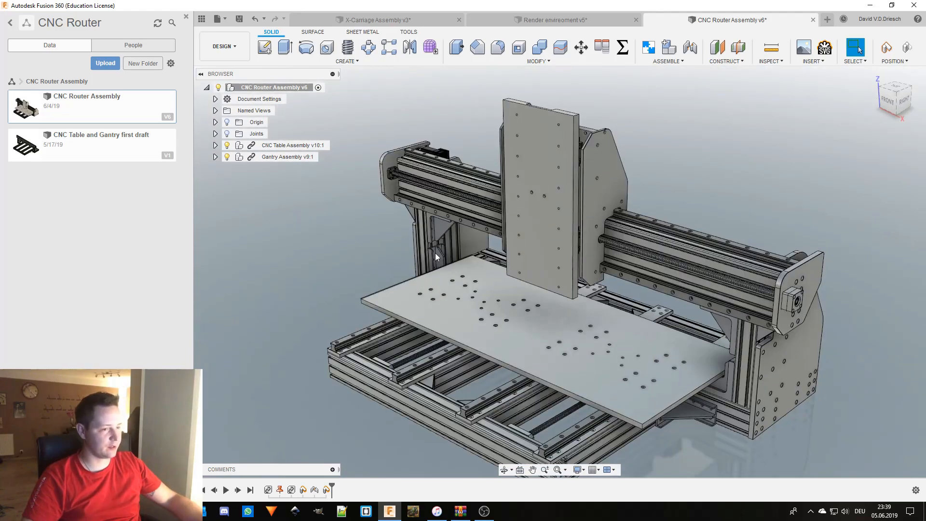
scroll(314, 253, down, 2)
middle_drag(328, 231, 336, 248)
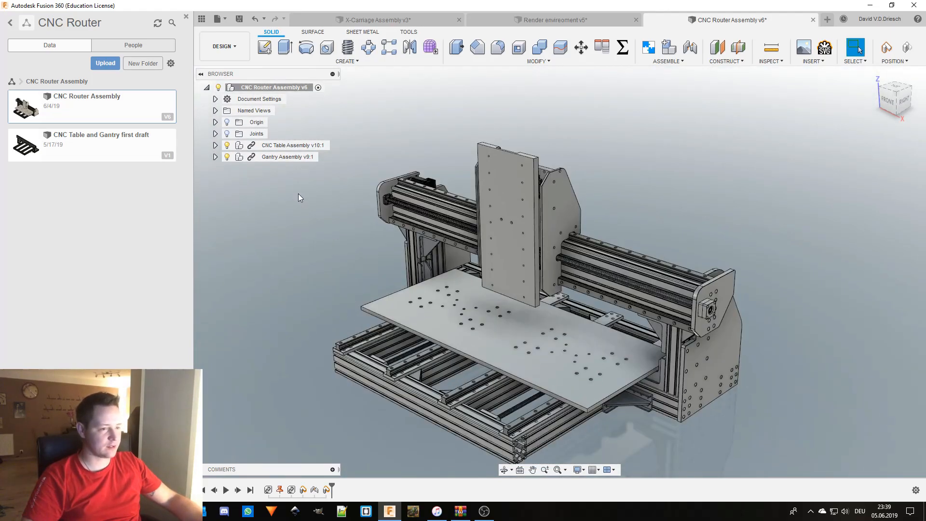
click(279, 159)
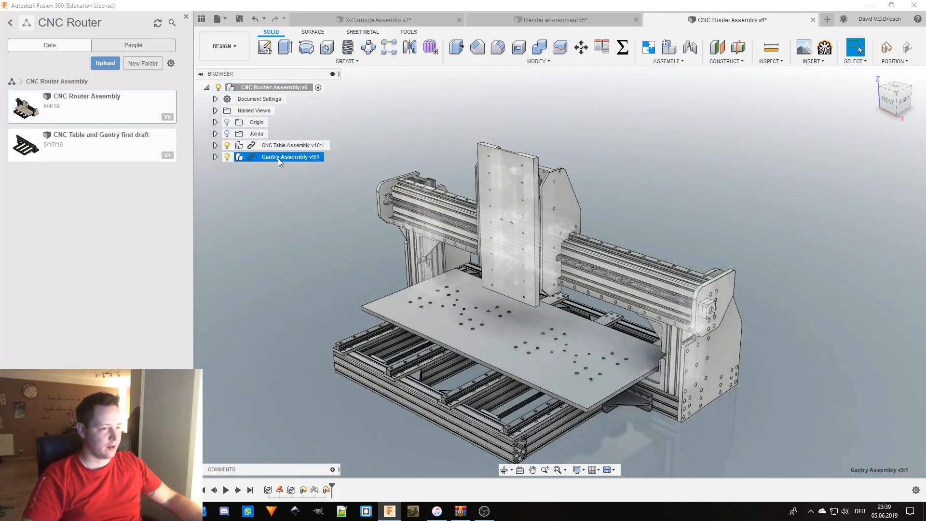
click(291, 212)
click(215, 157)
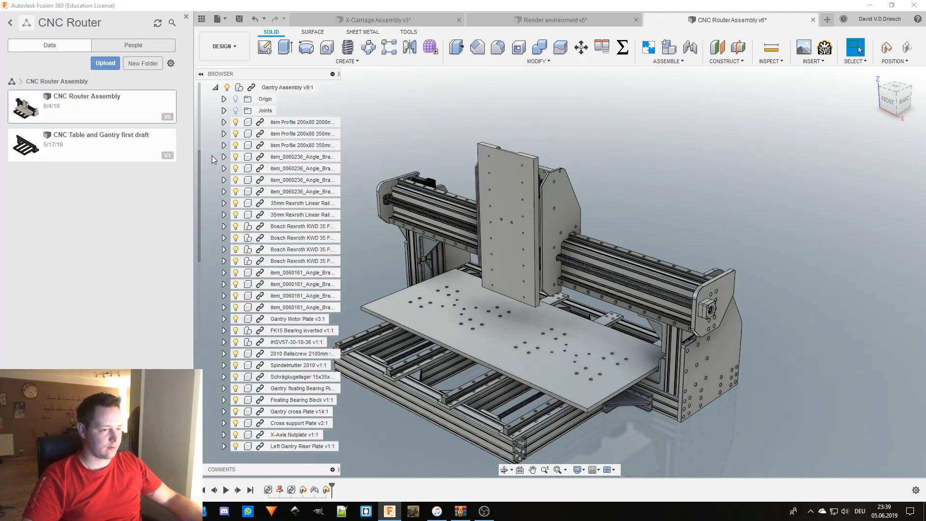
scroll(296, 396, down, 3)
scroll(295, 396, down, 3)
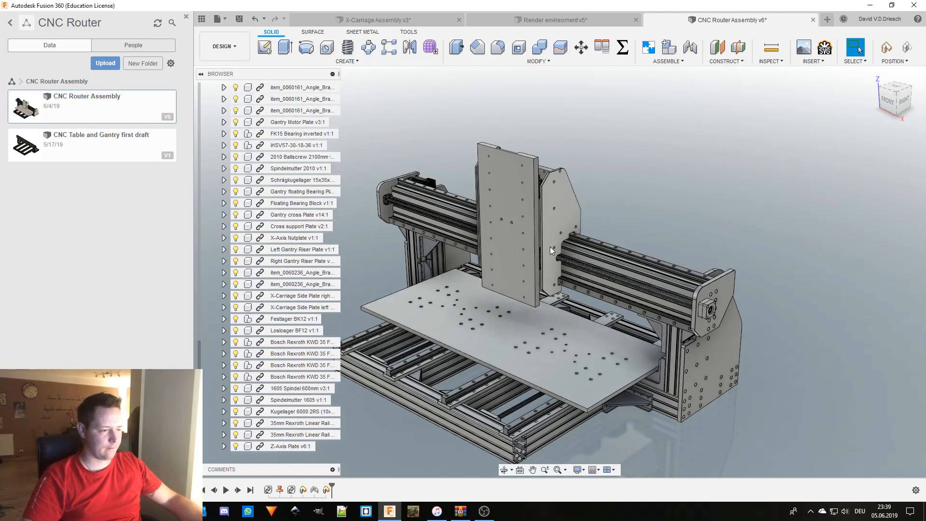
- Slide the X-carriage back and forth along the gantry rails, then return to the start of the component list
drag(620, 268, 535, 240)
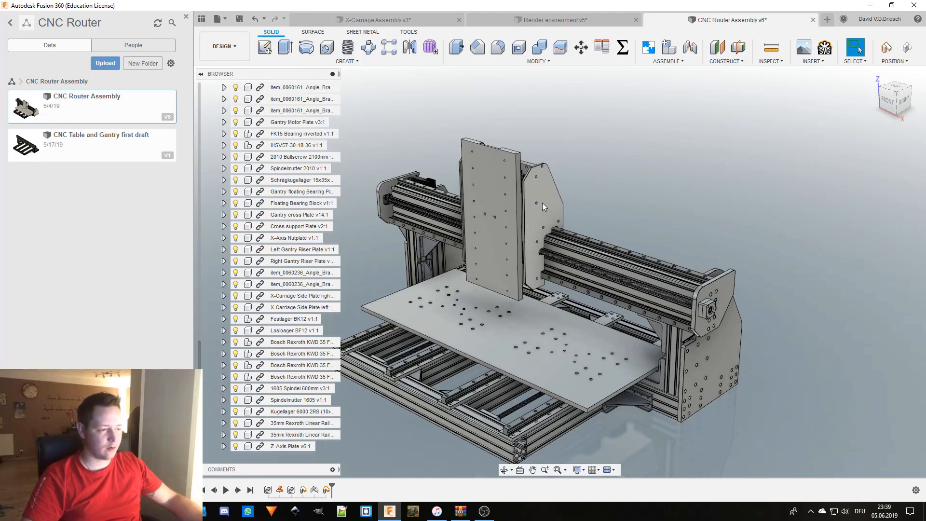
mouse_move(542, 214)
shift+middle_down()
mouse_move(630, 180)
mouse_move(594, 194)
mouse_move(512, 195)
mouse_move(612, 203)
shift+middle_up()
scroll(514, 196, up, 3)
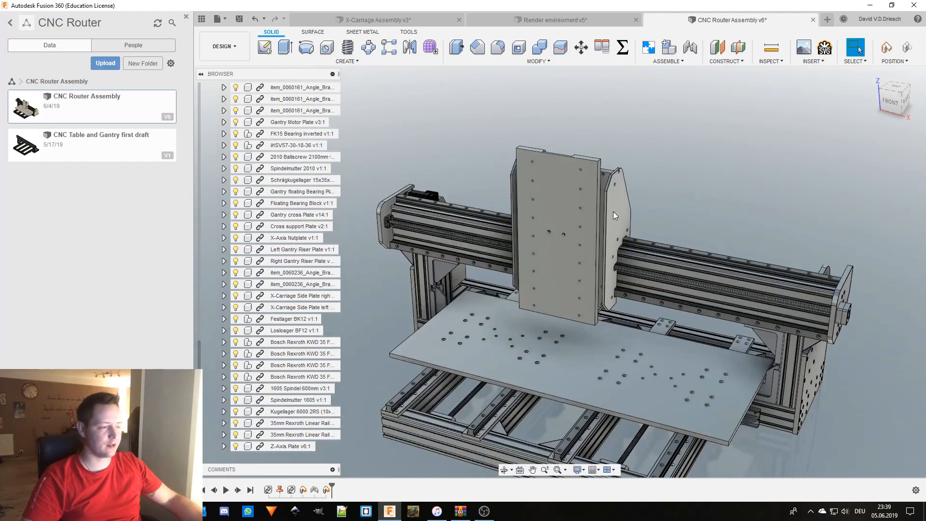
drag(619, 207, 639, 207)
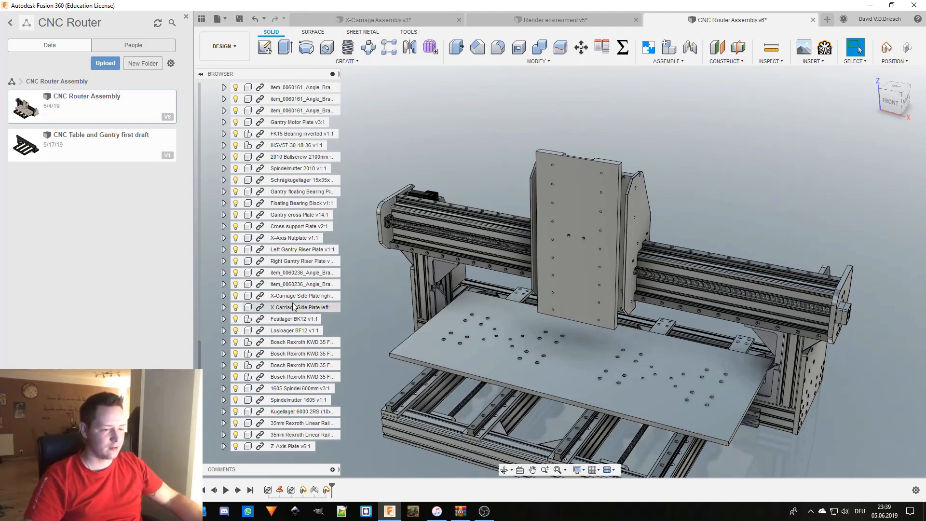
scroll(283, 250, up, 3)
scroll(282, 250, up, 5)
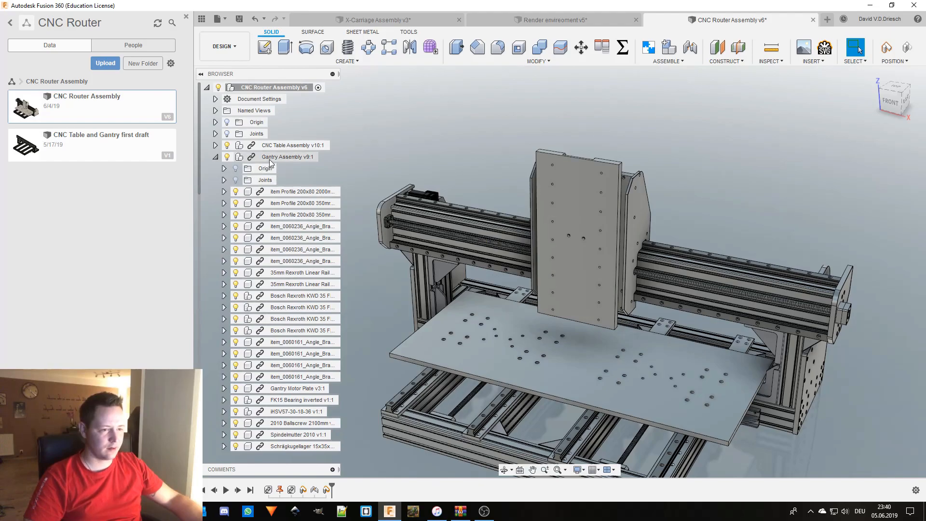
- Look through the Gantry Assembly's component list for the carriage parts and examine the X-carriage in the model from behind and above
scroll(294, 381, down, 5)
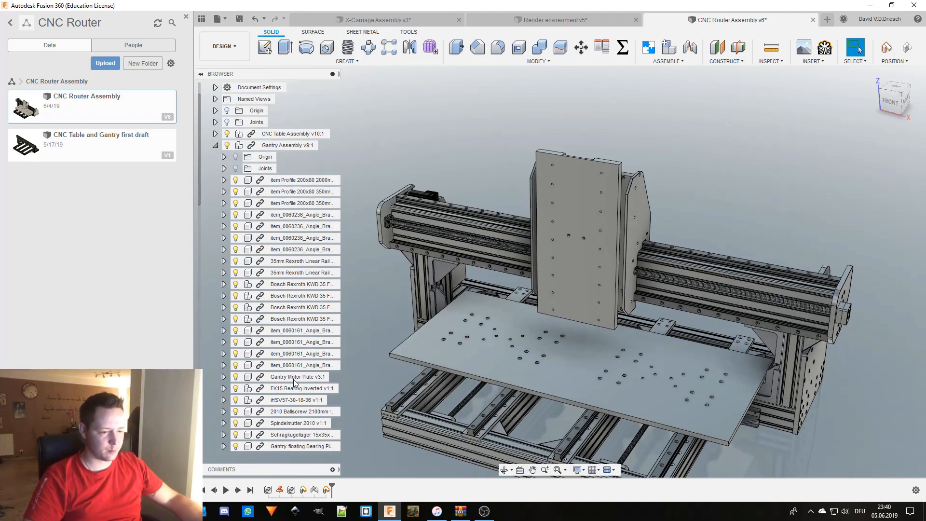
scroll(294, 382, down, 4)
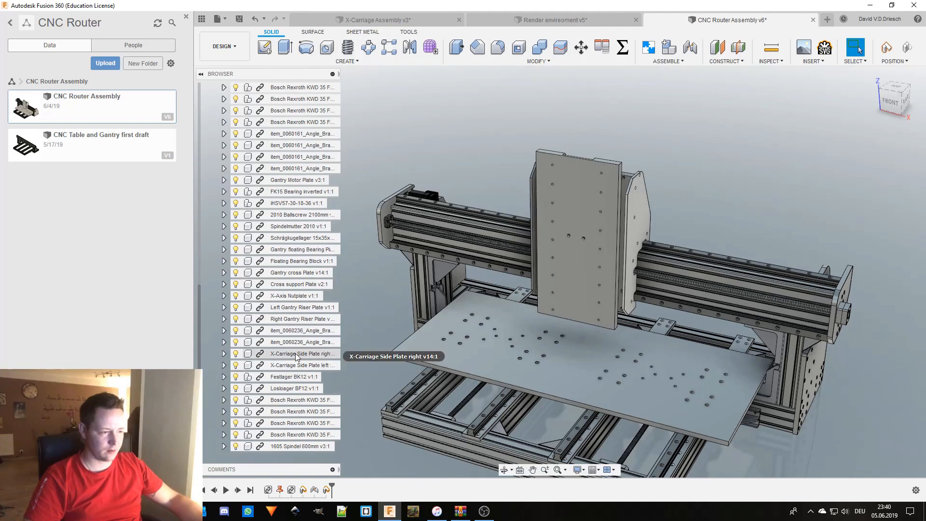
scroll(294, 447, down, 3)
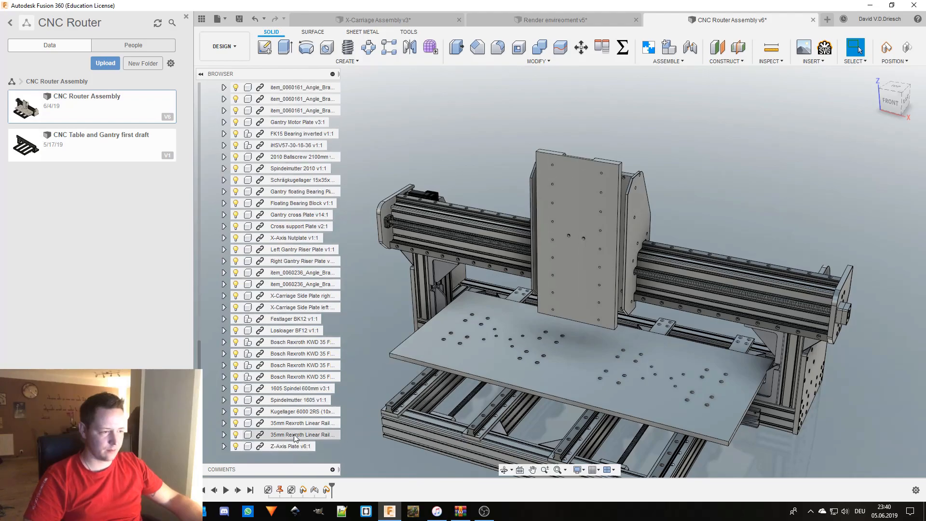
shift+middle_drag(572, 299, 495, 307)
scroll(589, 211, up, 5)
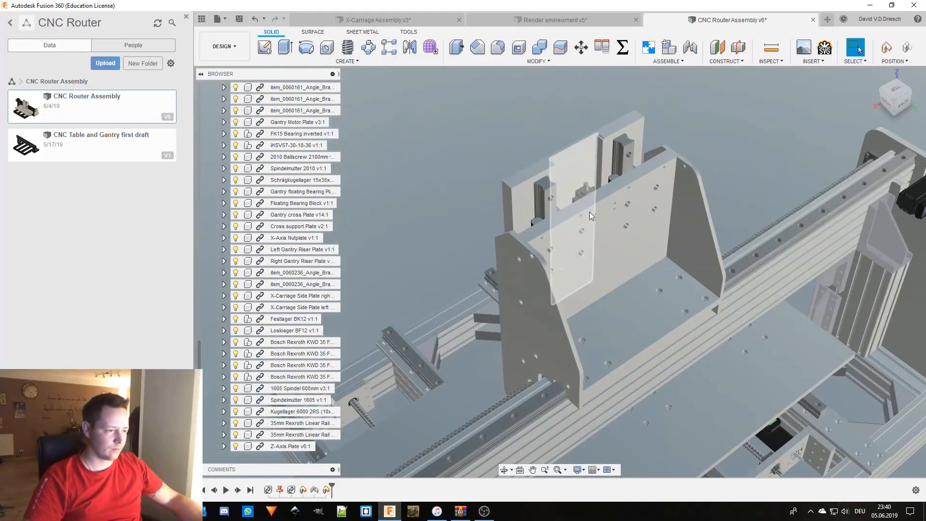
scroll(621, 228, up, 3)
shift+middle_drag(622, 228, 576, 275)
scroll(622, 249, down, 4)
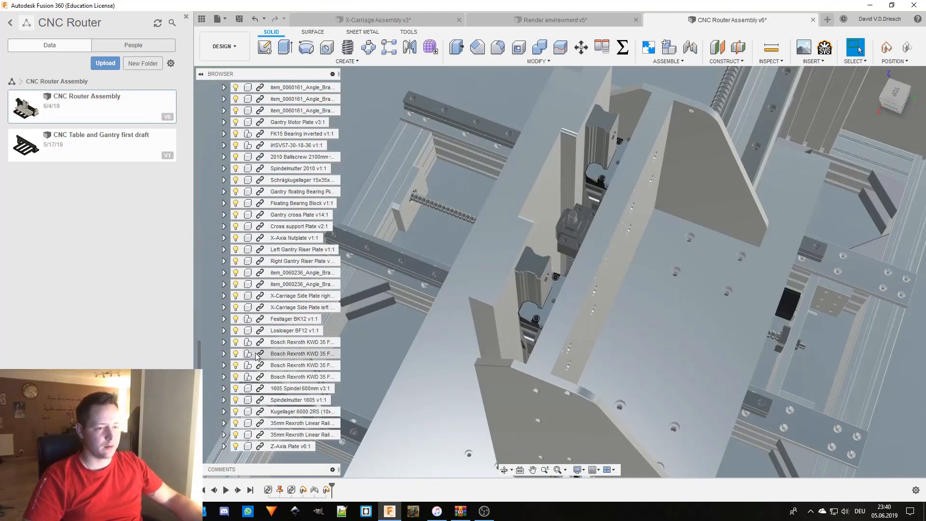
scroll(294, 367, up, 5)
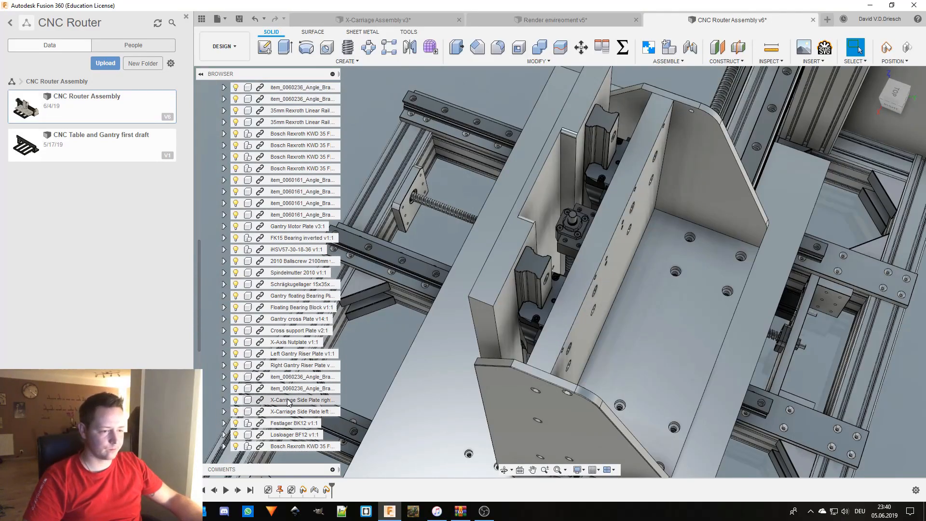
scroll(288, 393, up, 2)
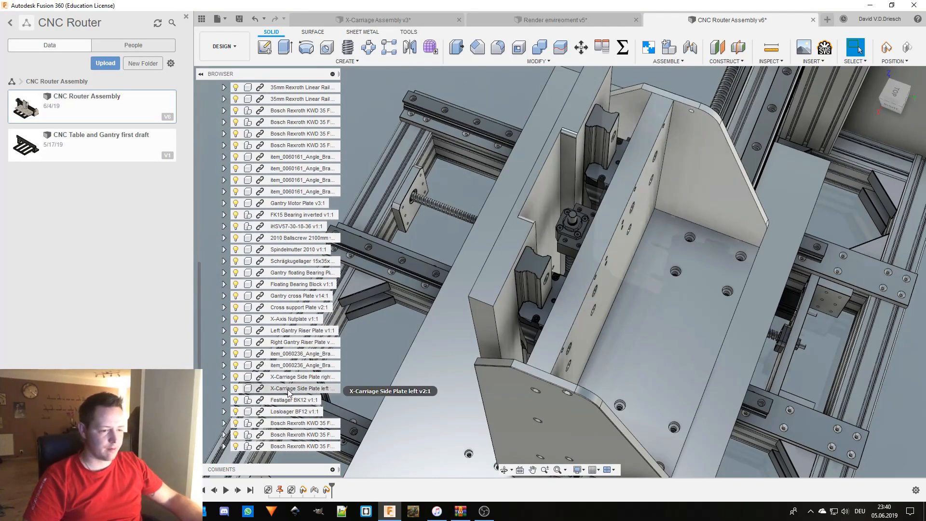
scroll(288, 392, down, 1)
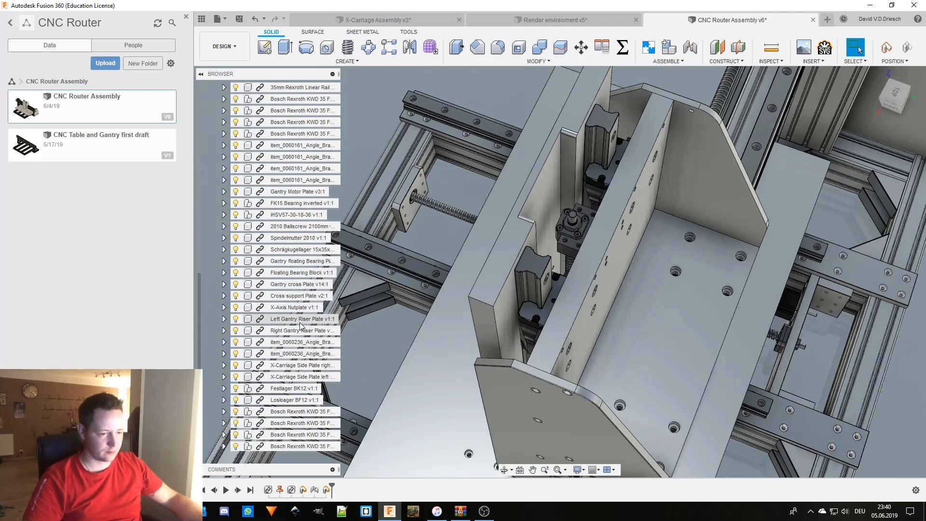
- Select the Gantry cross Plate and Cross support Plate and check which commands are available for them
click(300, 284)
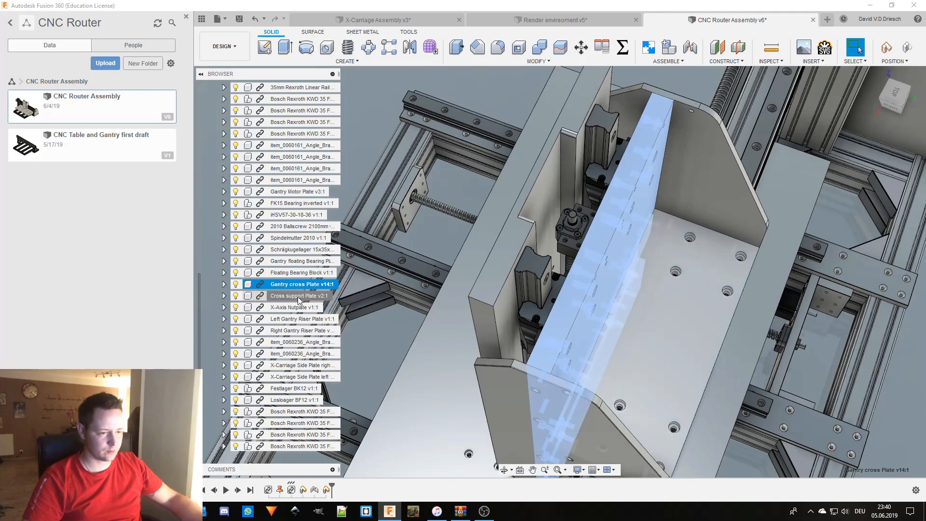
ctrl+click(299, 296)
right_click(296, 298)
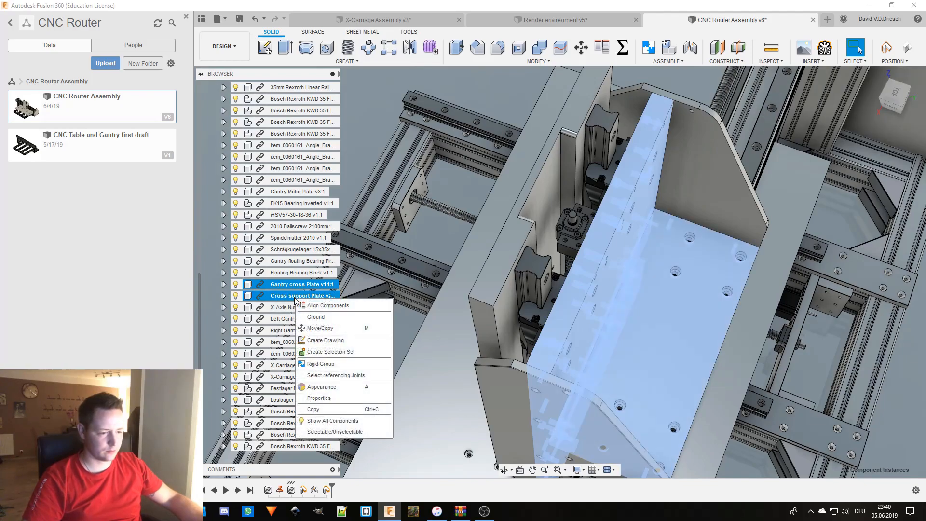
key(Escape)
scroll(309, 253, up, 4)
shift+middle_drag(523, 337, 464, 270)
scroll(259, 151, up, 1)
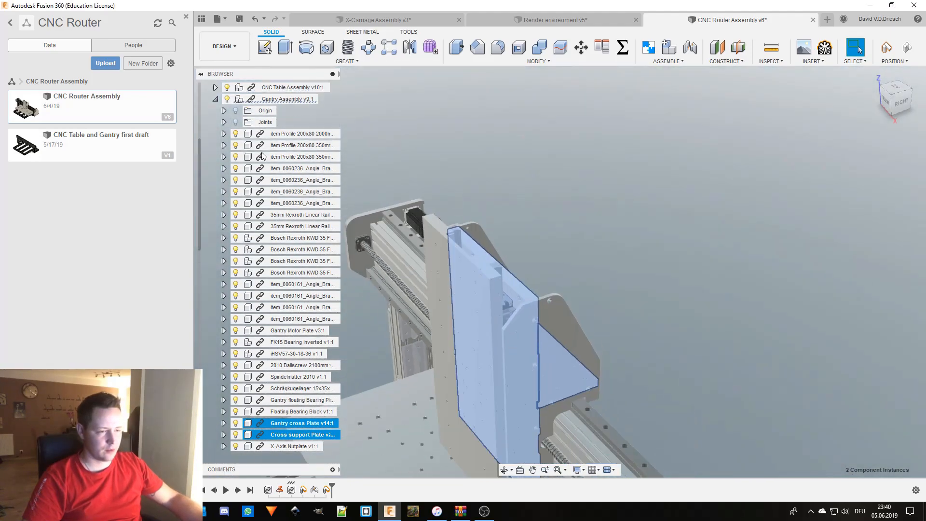
- Delete the whole Gantry Assembly component from the CNC Router Assembly despite the features referencing it
scroll(261, 154, up, 5)
click(215, 158)
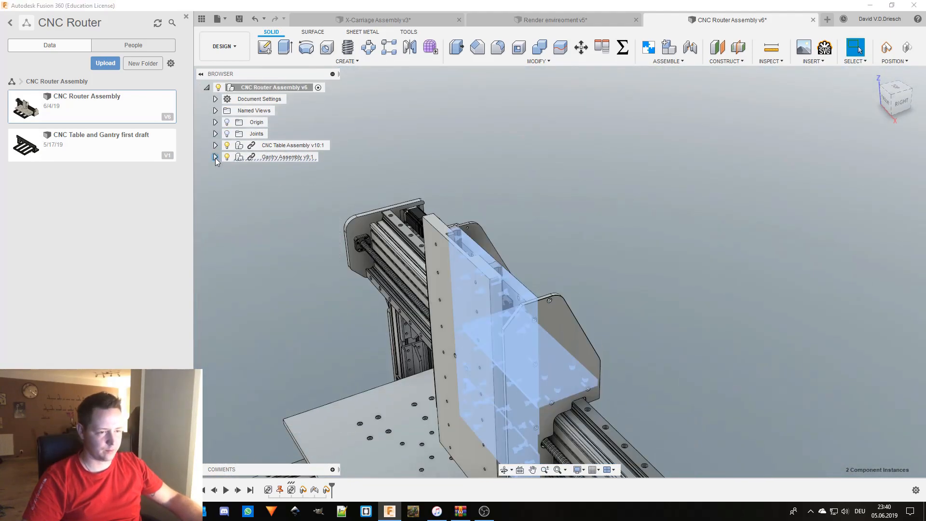
right_click(265, 157)
key(Delete)
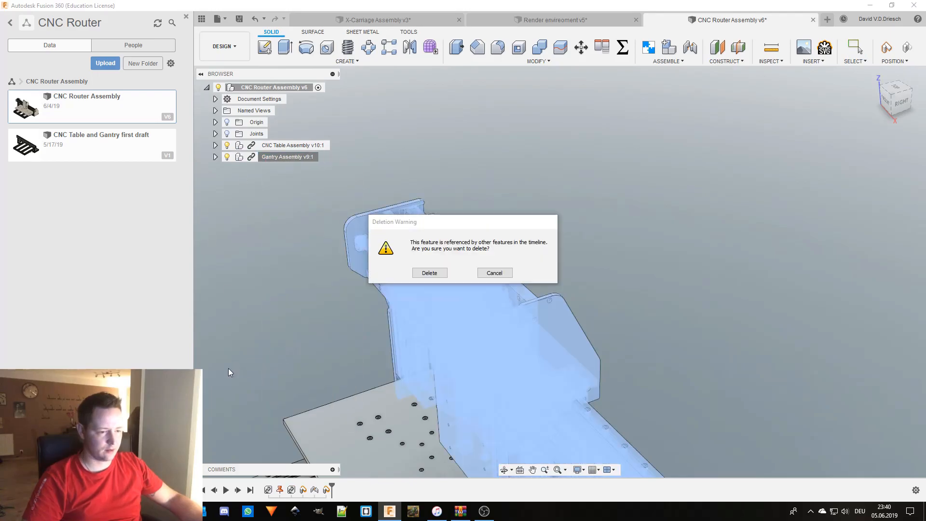
click(431, 274)
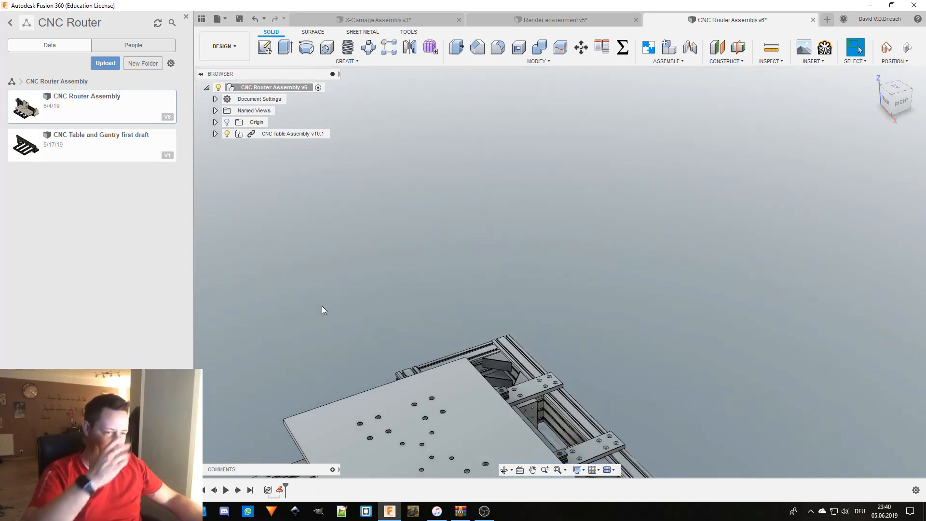
- Open the Gantry Assembly design from its folder in the CNC Router project
click(12, 82)
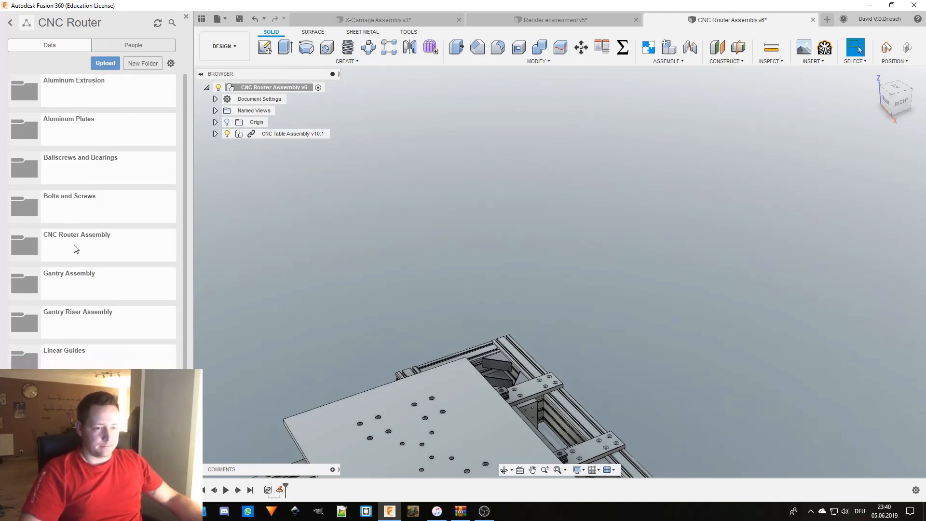
click(89, 291)
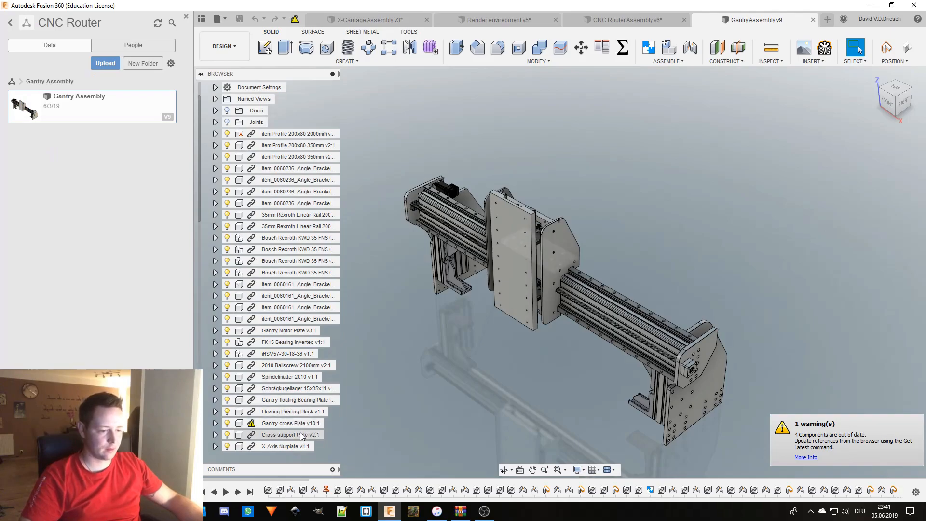
- Delete the X-carriage components from Gantry cross Plate through Z-Axis Plate from the Gantry Assembly, keeping the gantry riser plates and angle brackets
click(296, 424)
scroll(299, 427, down, 3)
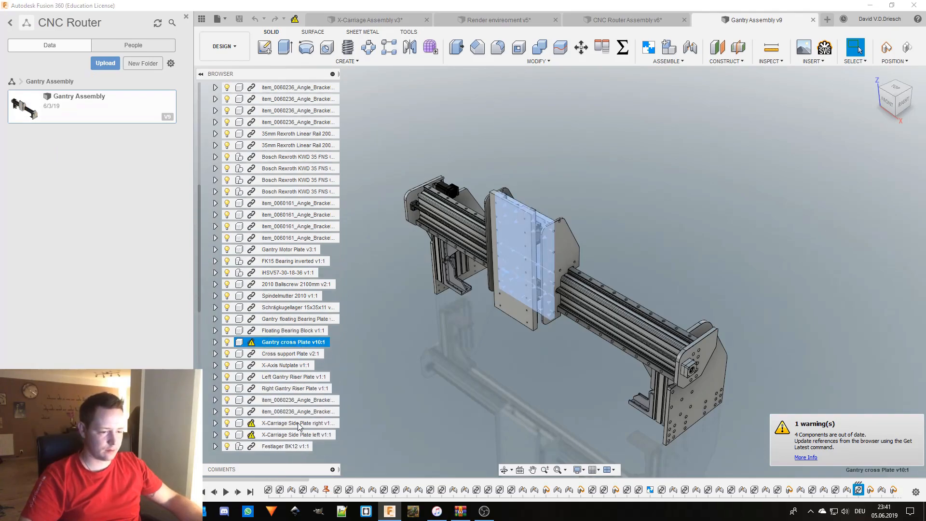
scroll(298, 426, down, 3)
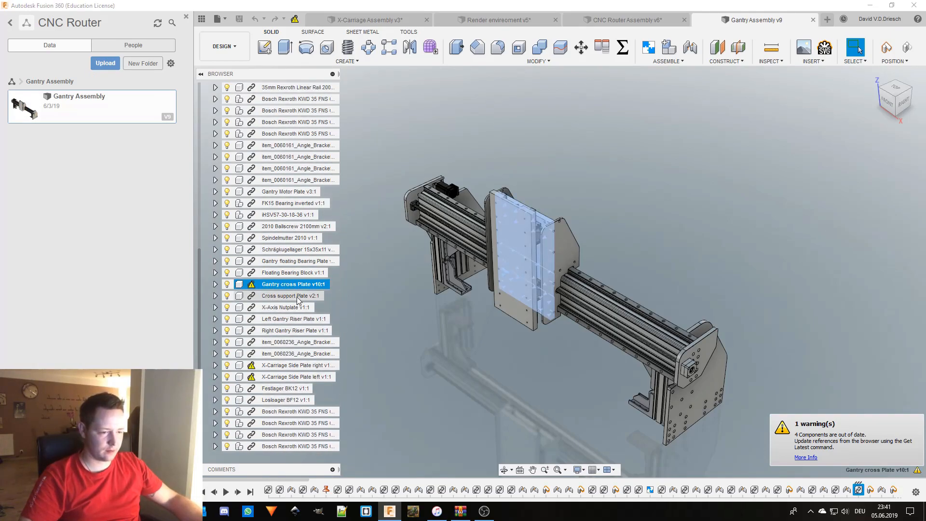
ctrl+click(297, 297)
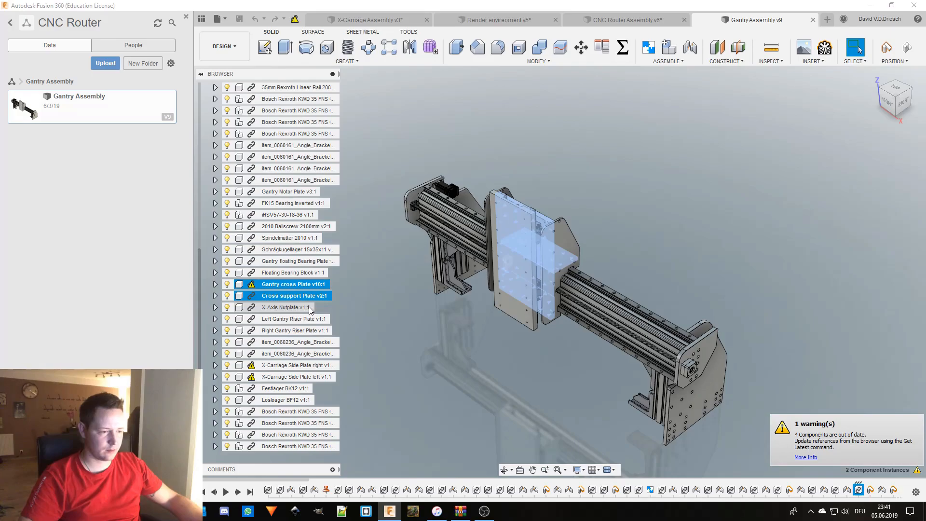
ctrl+click(307, 309)
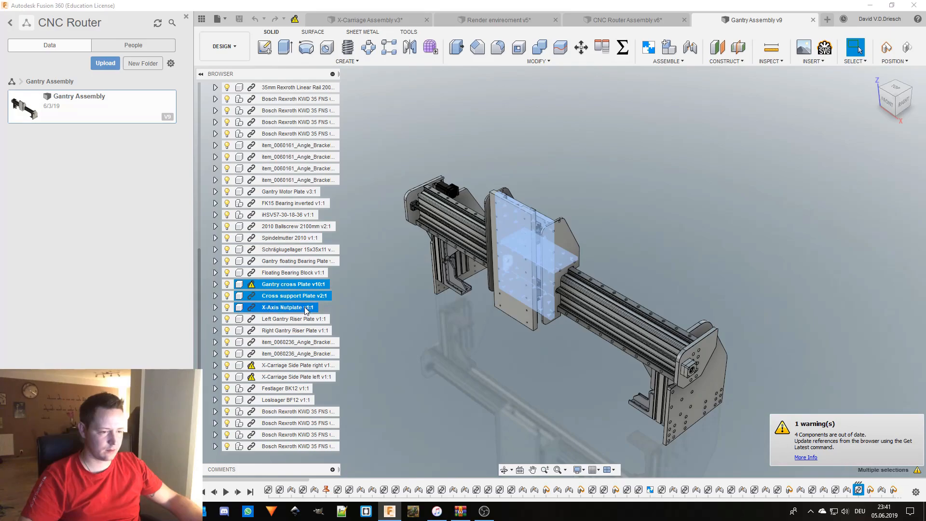
ctrl+click(303, 367)
ctrl+click(301, 377)
ctrl+click(299, 388)
ctrl+click(300, 400)
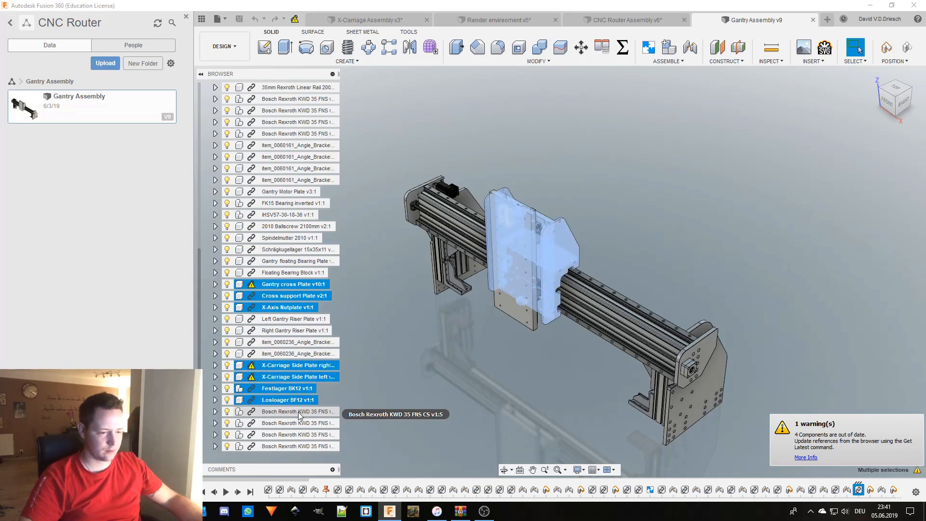
ctrl+click(299, 411)
ctrl+click(300, 423)
ctrl+click(299, 434)
ctrl+click(299, 446)
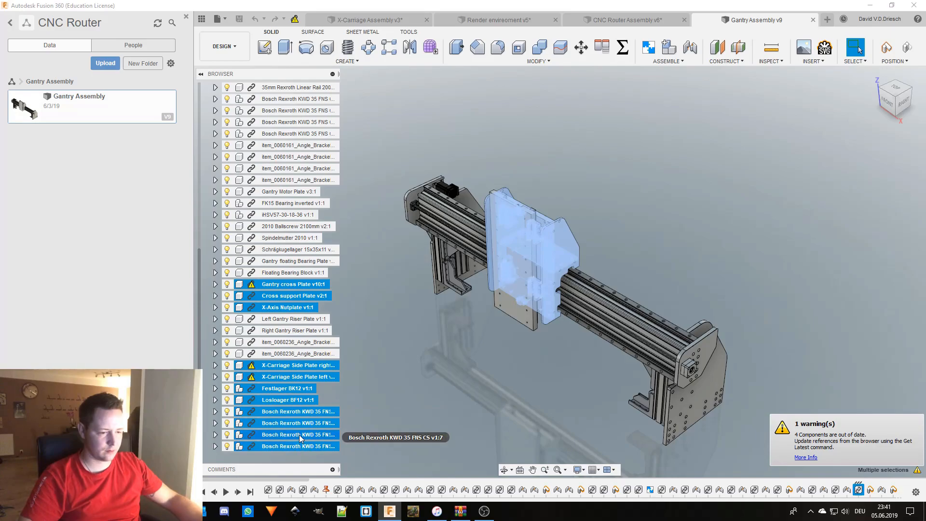
scroll(300, 438, down, 1)
scroll(299, 438, down, 1)
ctrl+click(298, 389)
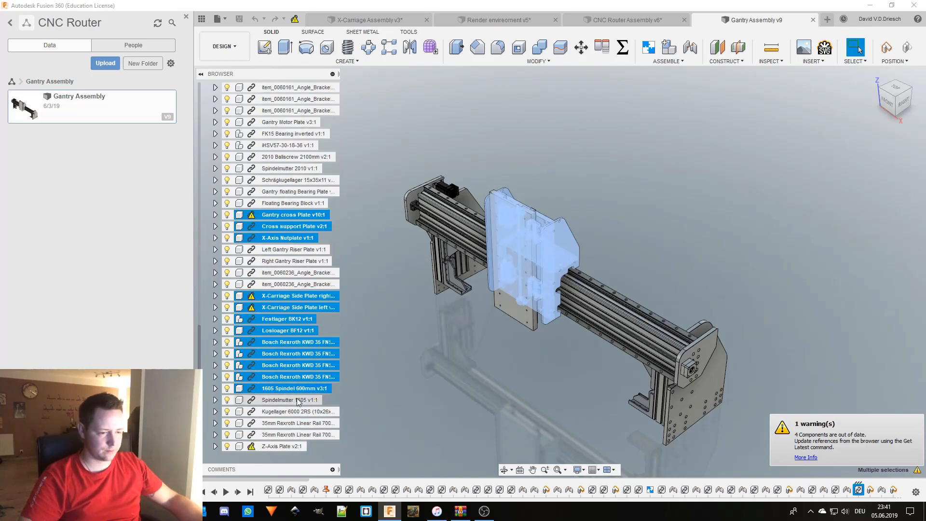
ctrl+click(298, 412)
ctrl+click(298, 423)
ctrl+click(298, 434)
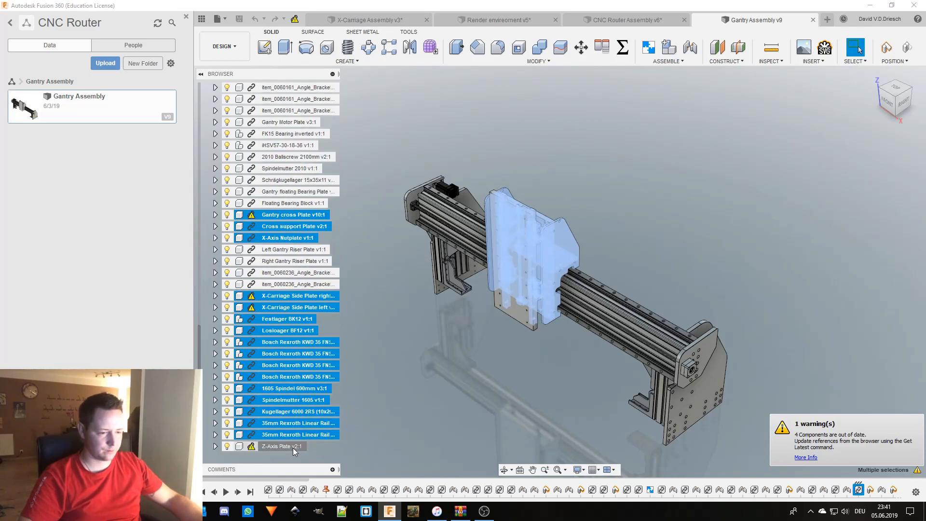
ctrl+click(295, 446)
right_click(294, 448)
click(357, 395)
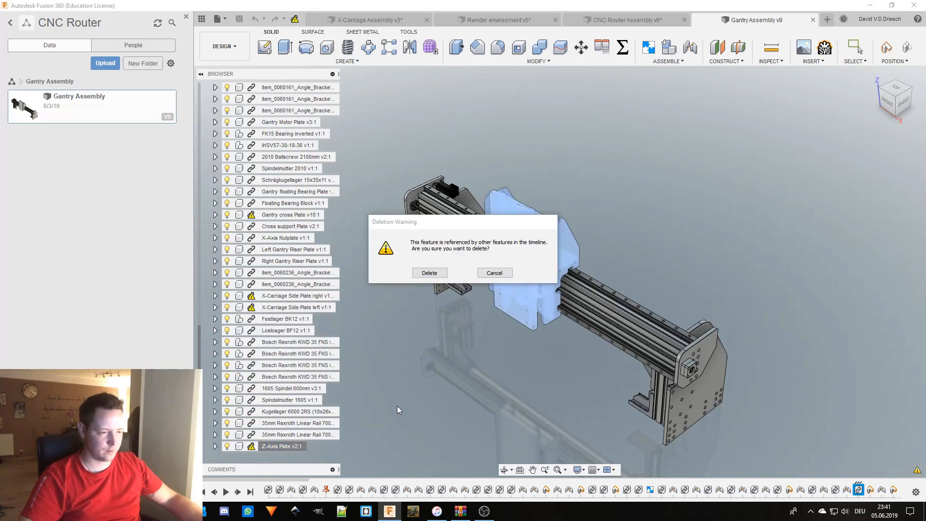
click(418, 274)
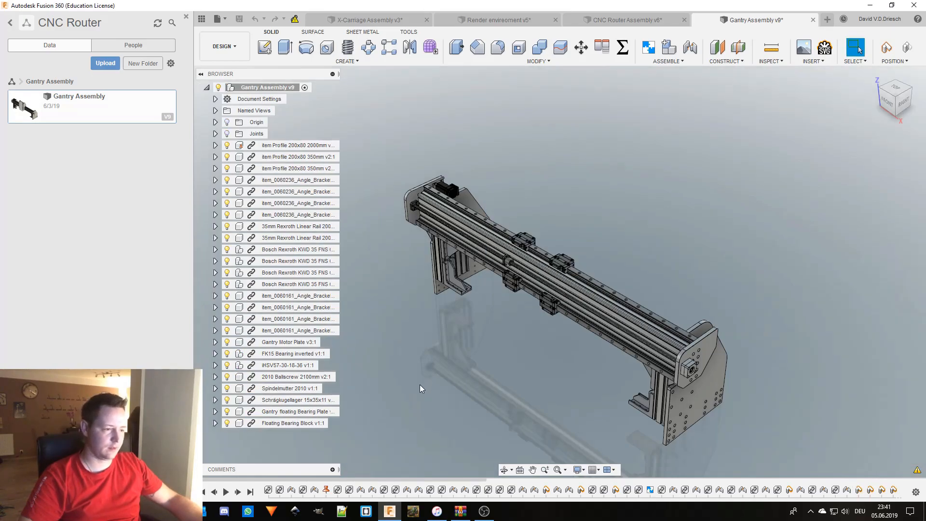
- Delete the four remaining Bosch Rexroth KWD 35 FNS runner blocks from the gantry's linear rails
shift+middle_drag(485, 351, 531, 319)
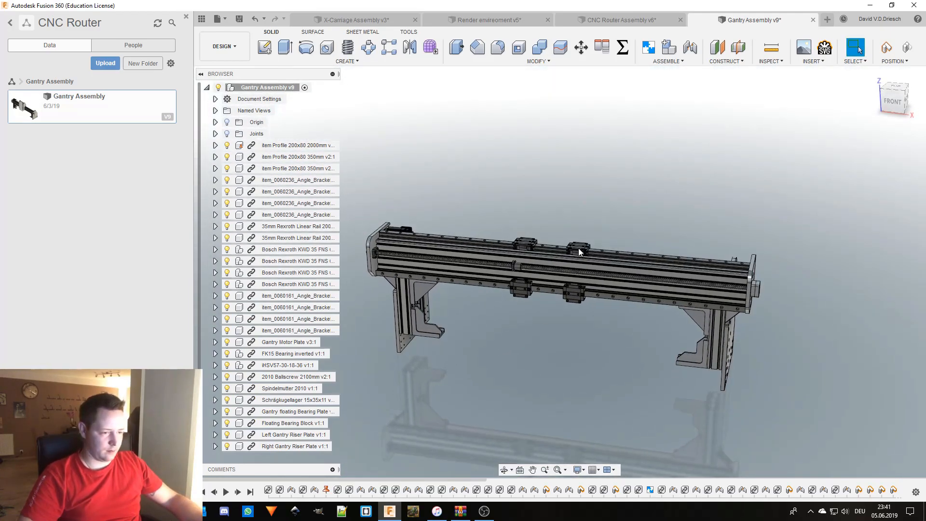
click(575, 248)
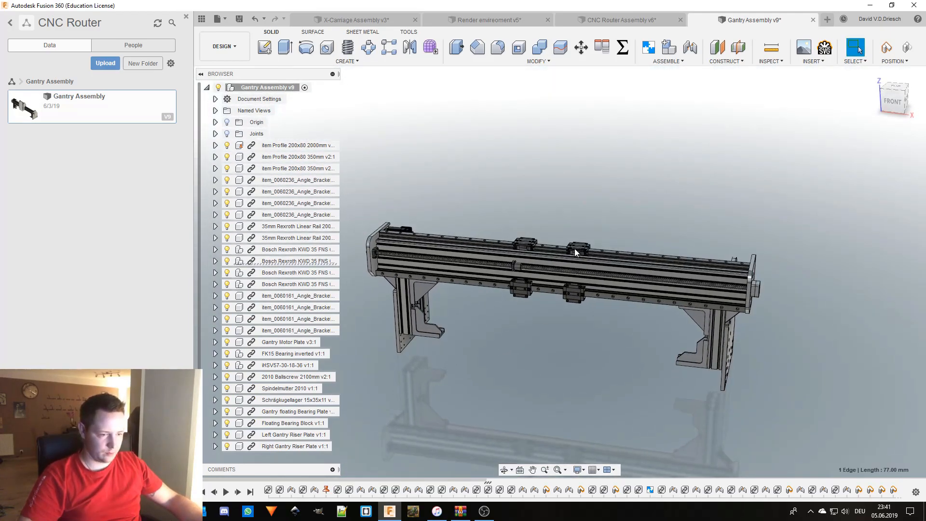
ctrl+click(325, 250)
ctrl+click(322, 273)
ctrl+click(320, 285)
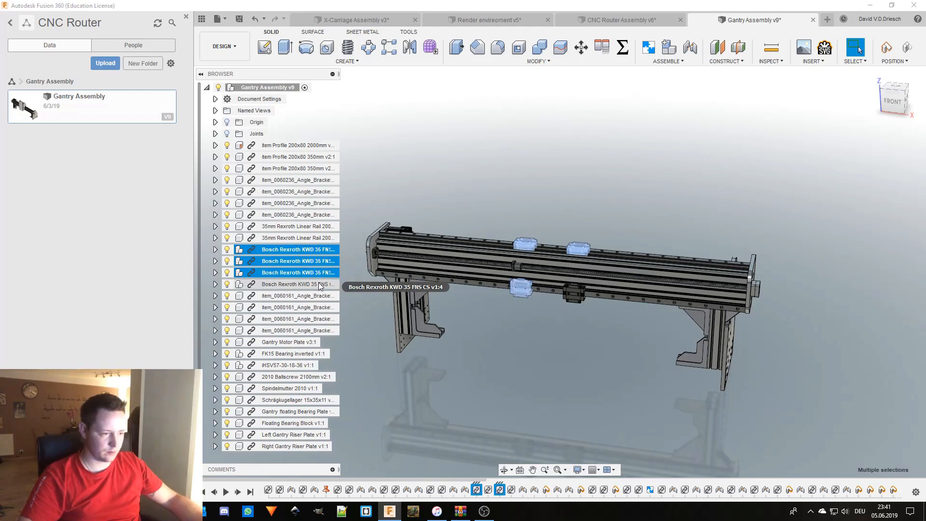
right_click(320, 286)
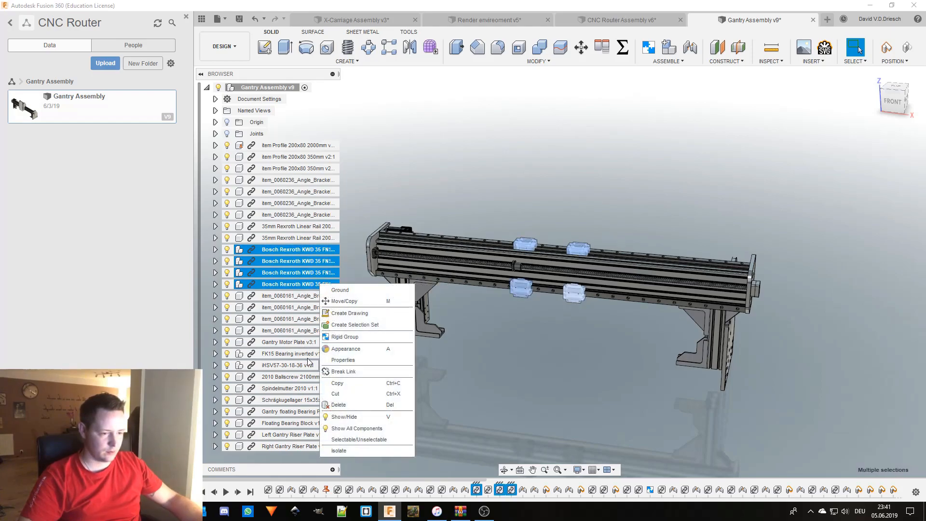
click(363, 406)
click(424, 273)
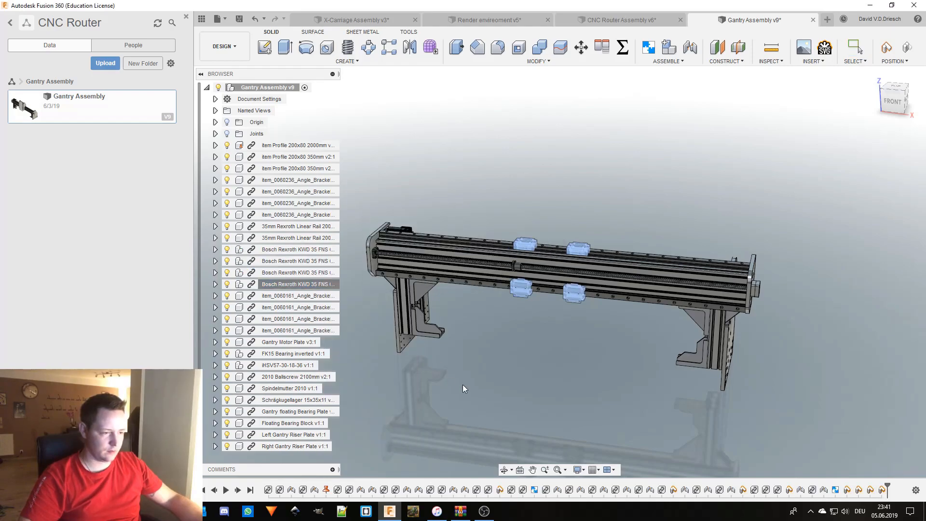
- Save the stripped Gantry Assembly as a new version
shift+middle_drag(467, 382, 525, 355)
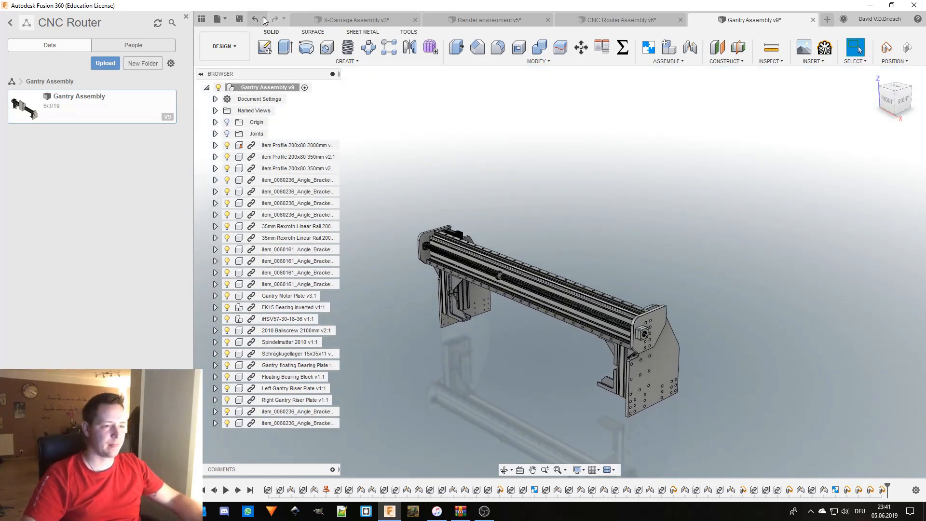
click(239, 18)
click(466, 263)
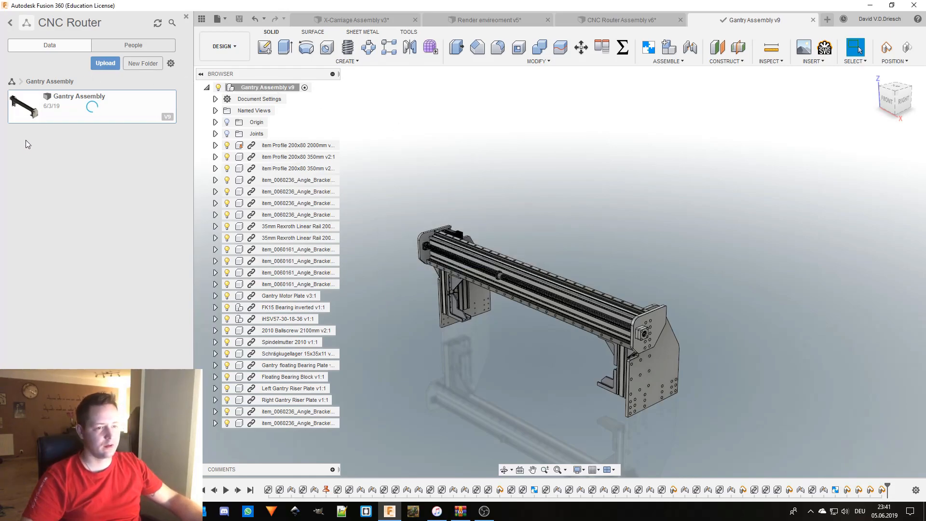
- Go back to the project's folder list and open the CNC Router Assembly folder
click(11, 82)
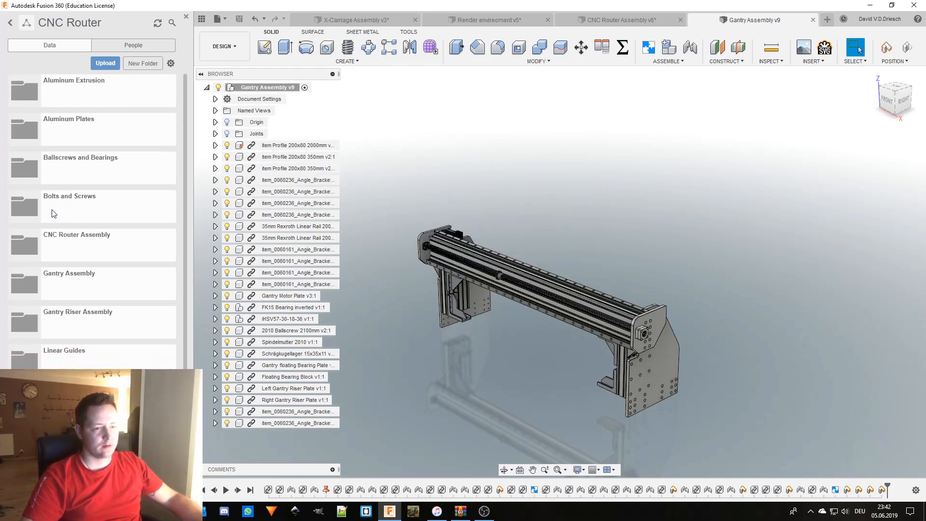
click(92, 247)
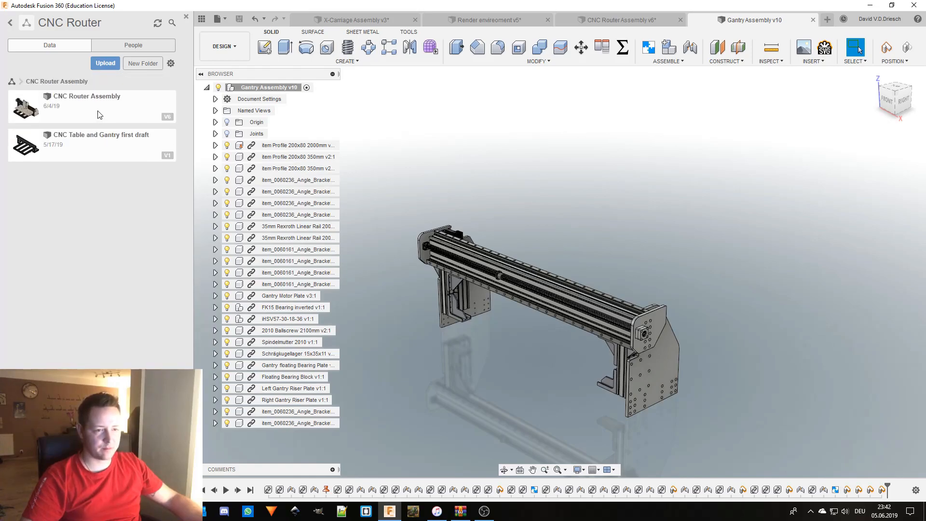
- Switch to the CNC Router Assembly document and save it as a new version with the description "User Saved"
click(370, 24)
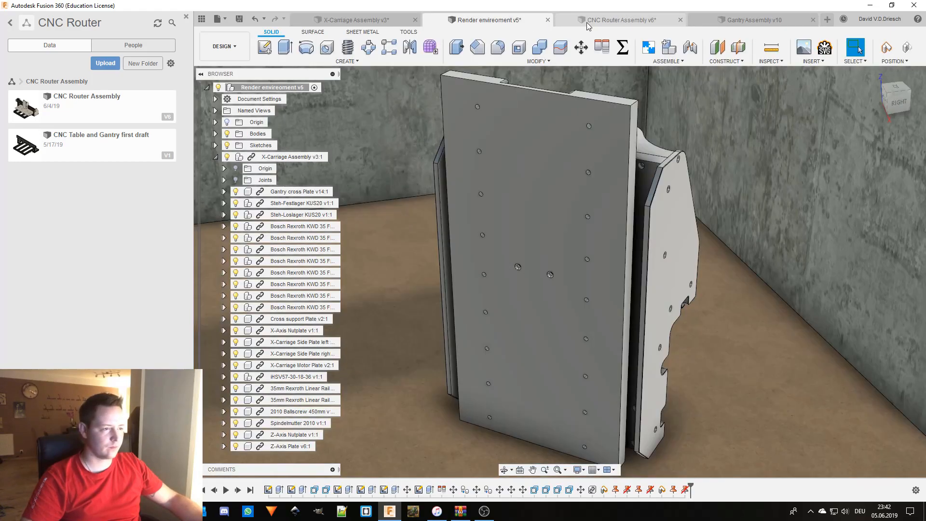
click(620, 20)
middle_drag(521, 202, 502, 76)
click(240, 20)
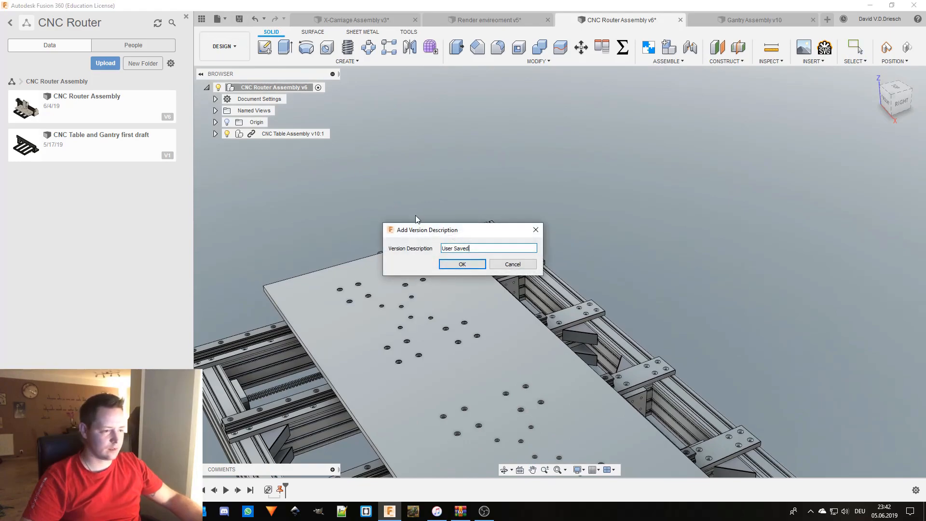
click(463, 264)
middle_drag(659, 232, 656, 188)
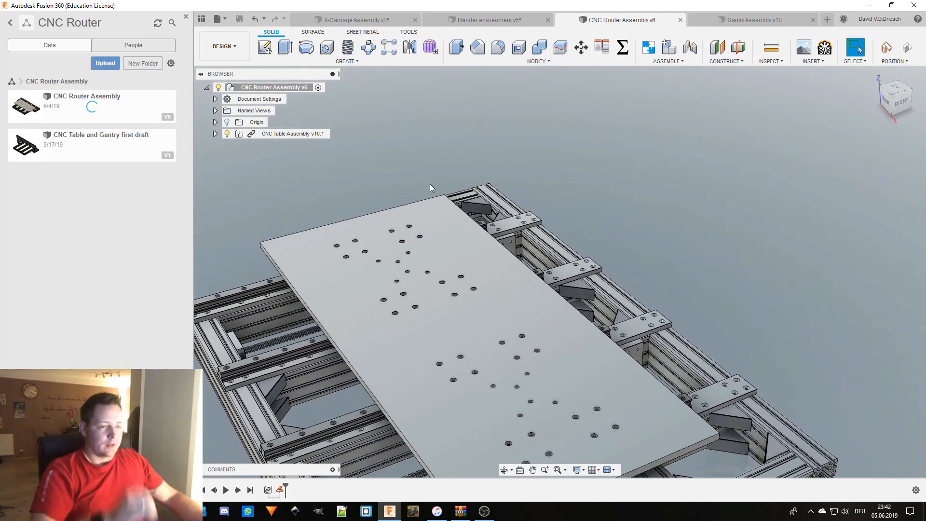
- Insert the Gantry Assembly from its project folder into the router assembly, moved 700 mm up along Z
click(12, 82)
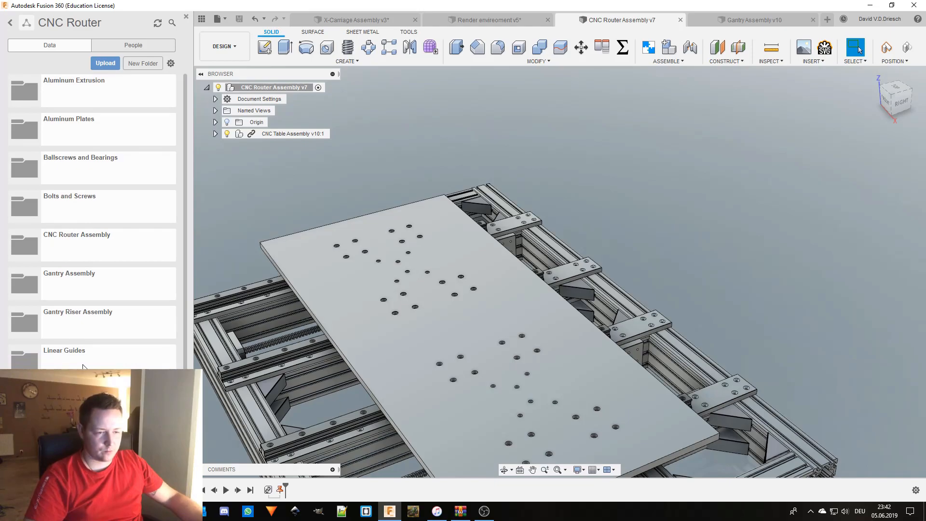
click(101, 287)
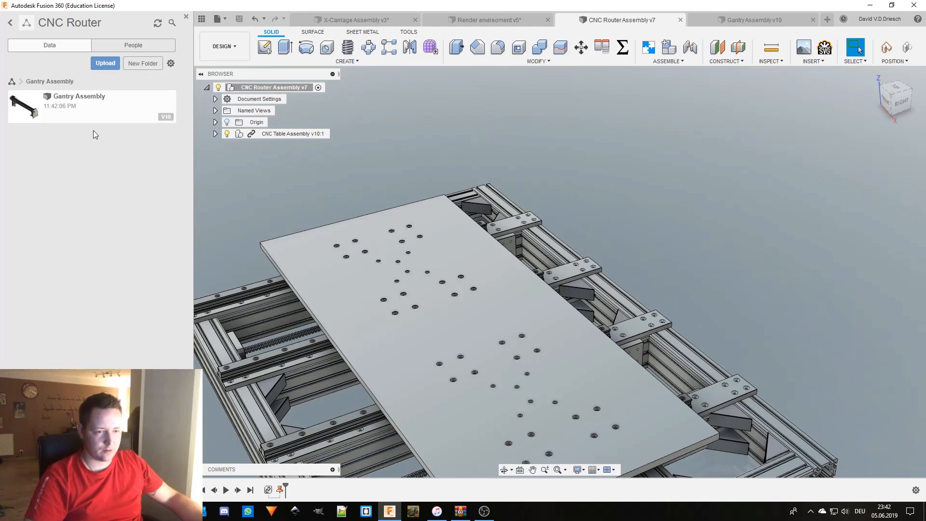
right_click(94, 114)
click(102, 129)
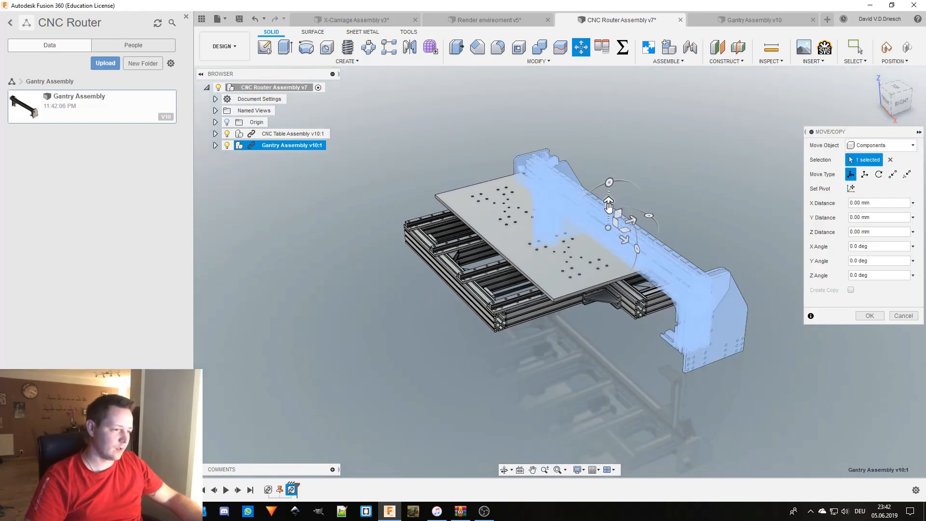
drag(609, 207, 612, 100)
click(870, 315)
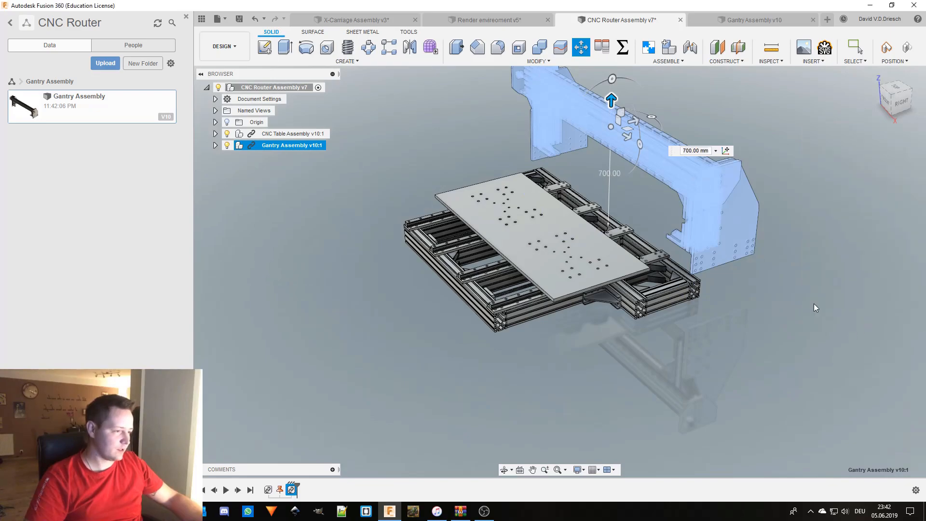
- Start a joint and capture the gantry's current raised position
click(186, 17)
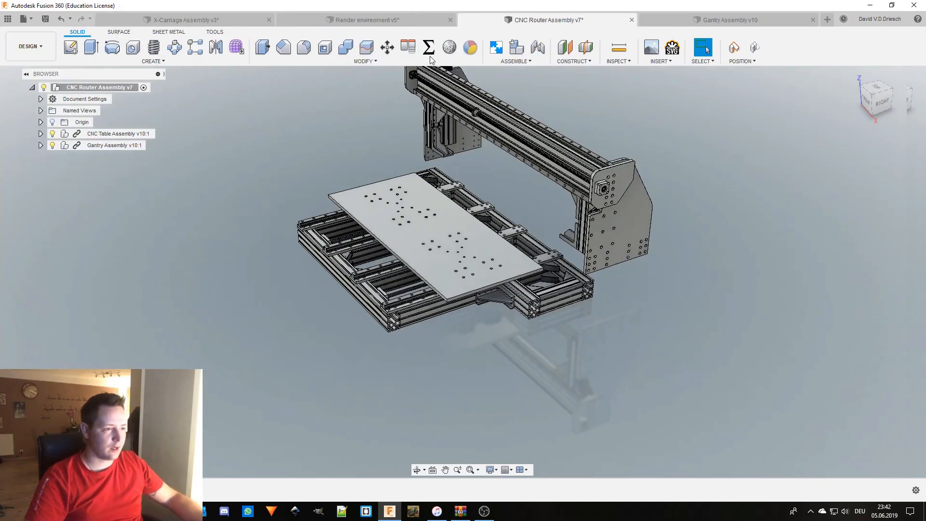
click(408, 46)
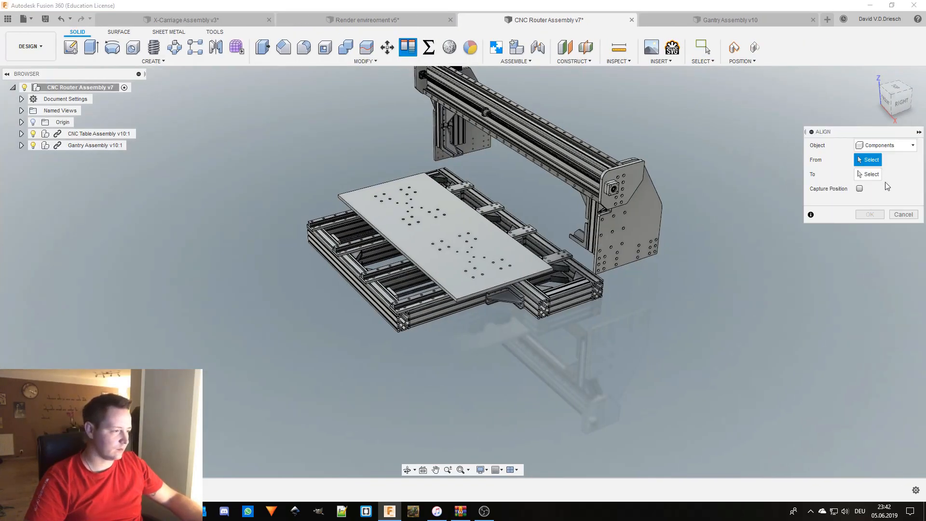
click(902, 215)
click(539, 50)
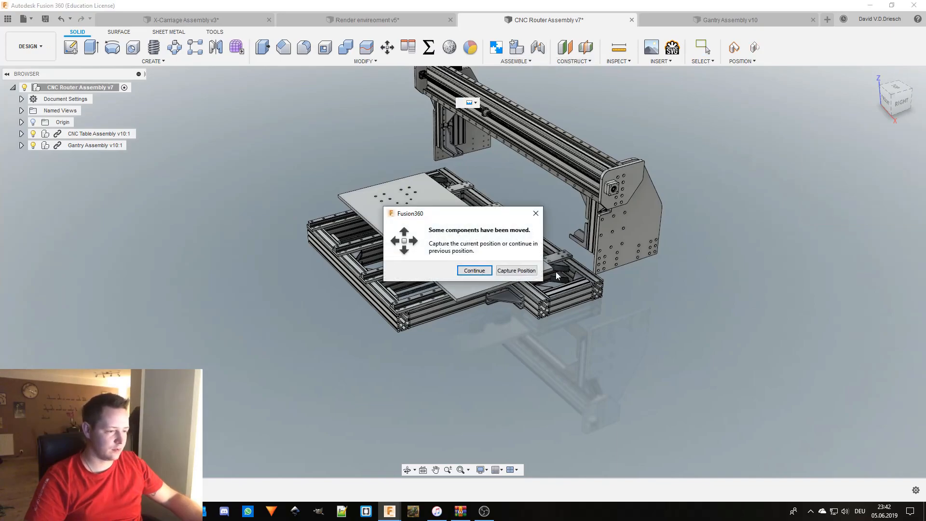
click(525, 271)
- Join the gantry rigidly to the table, matching the riser plate's lowest corner hole to the lower core hole in the table profile's end
scroll(619, 271, up, 5)
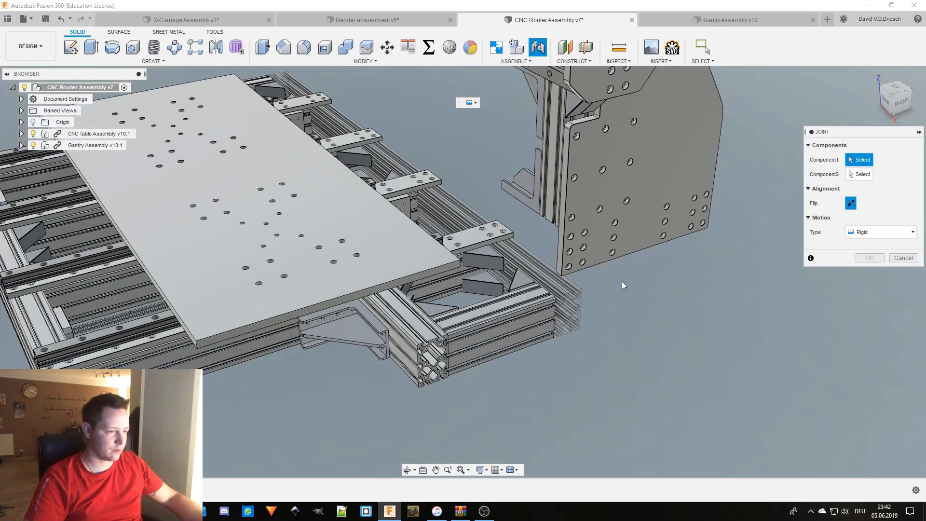
shift+middle_drag(626, 281, 703, 283)
scroll(617, 284, up, 5)
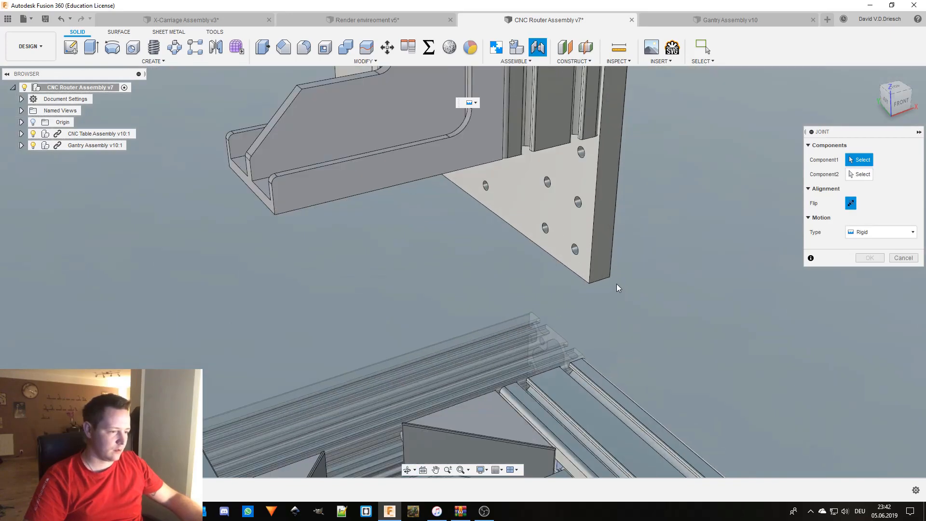
scroll(557, 253, up, 3)
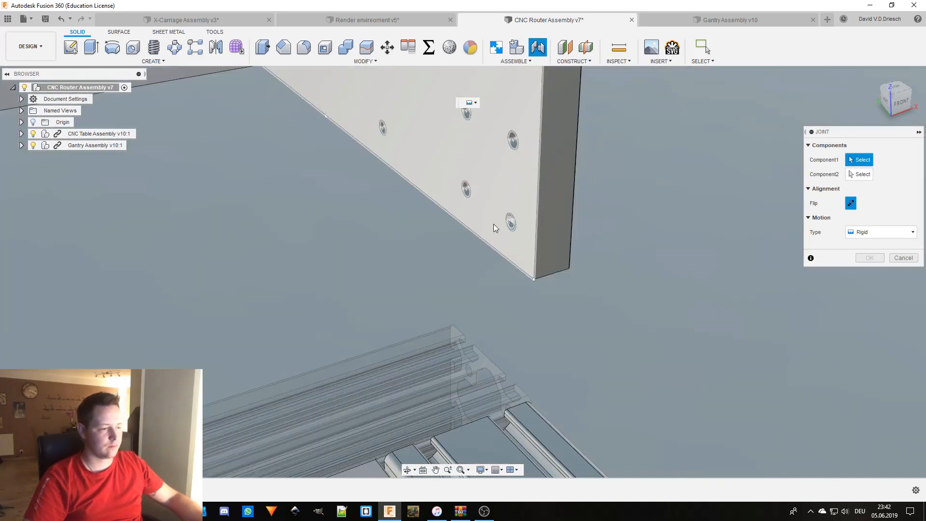
click(497, 229)
scroll(586, 283, down, 6)
middle_drag(652, 333, 347, 217)
scroll(532, 377, up, 7)
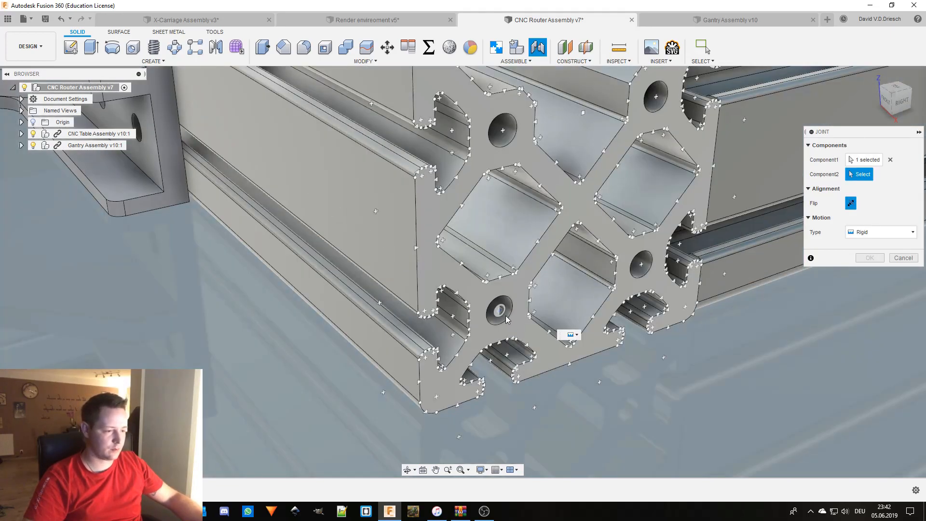
click(505, 316)
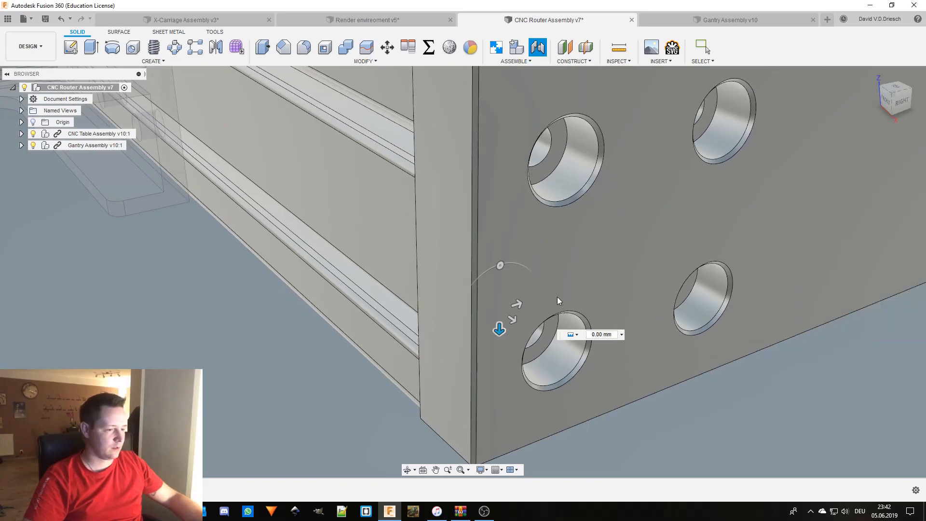
scroll(392, 256, down, 10)
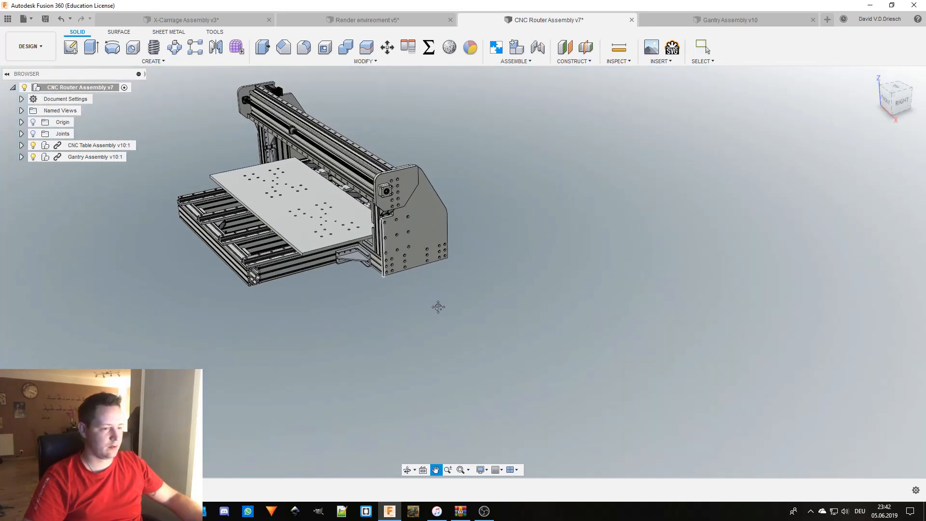
click(705, 49)
shift+middle_drag(516, 336, 537, 337)
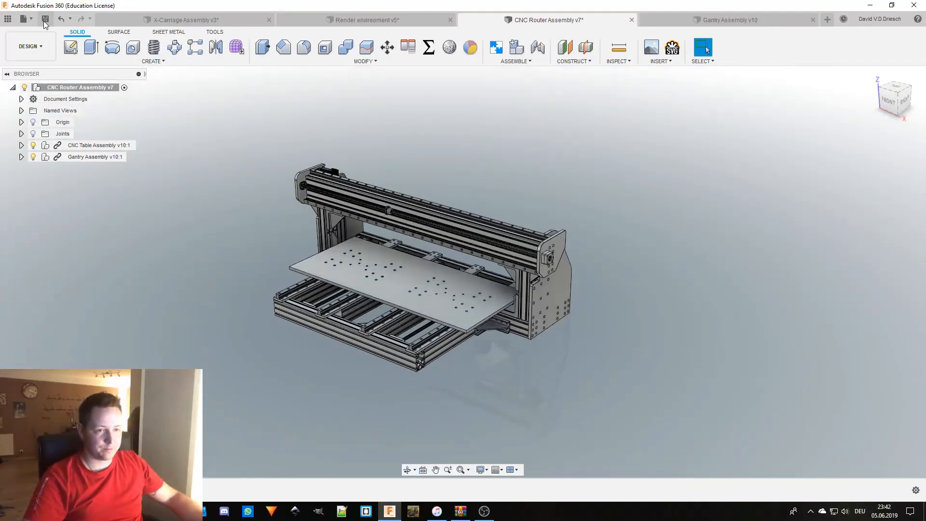
- Insert the X-Carriage Assembly from its project folder into the router assembly, moved 950 mm up along Z
click(8, 18)
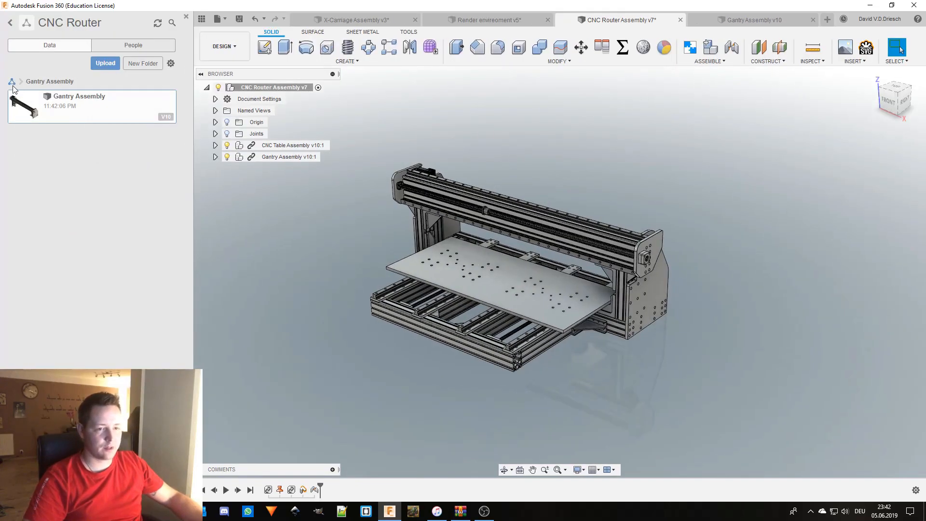
click(11, 82)
scroll(91, 217, down, 4)
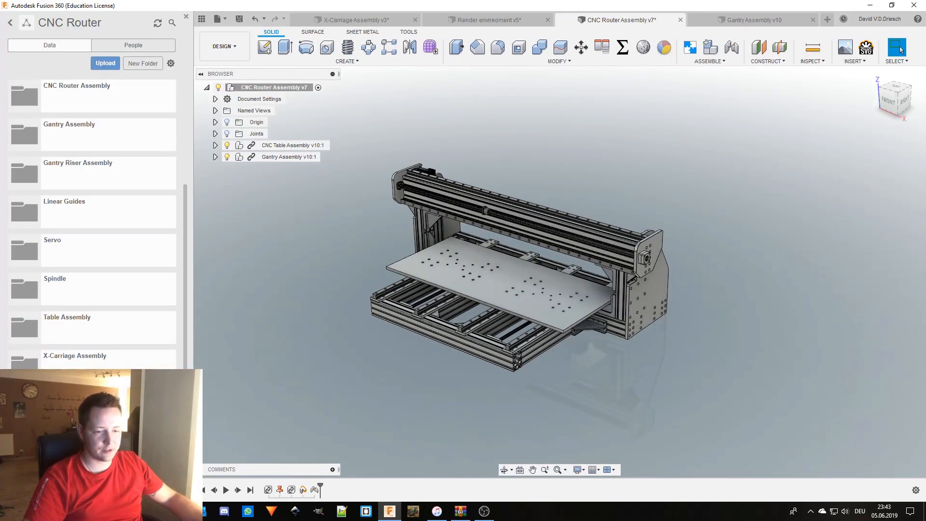
click(91, 366)
right_click(83, 111)
click(92, 151)
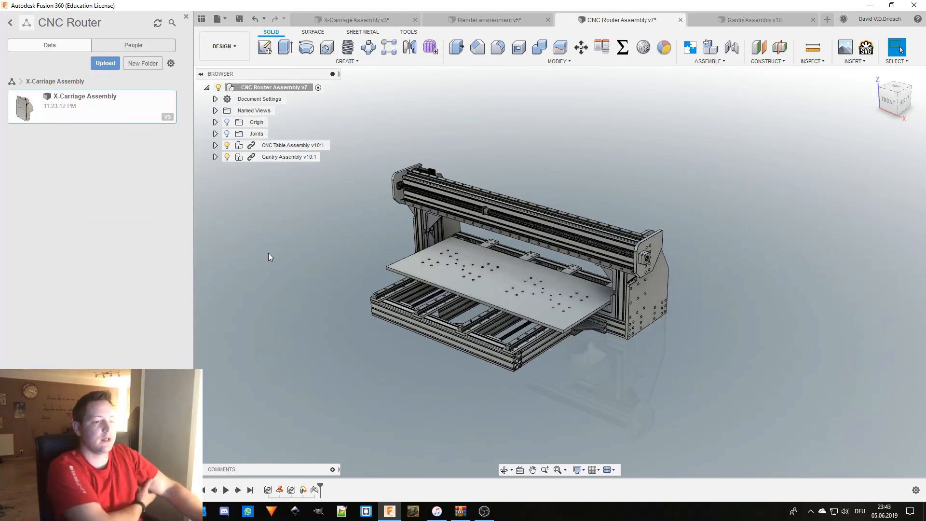
drag(601, 241, 613, 96)
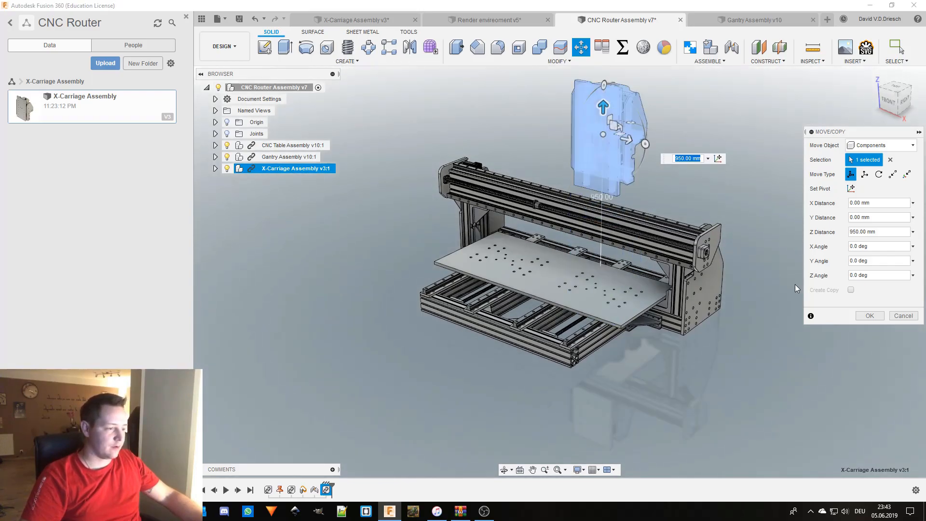
click(867, 316)
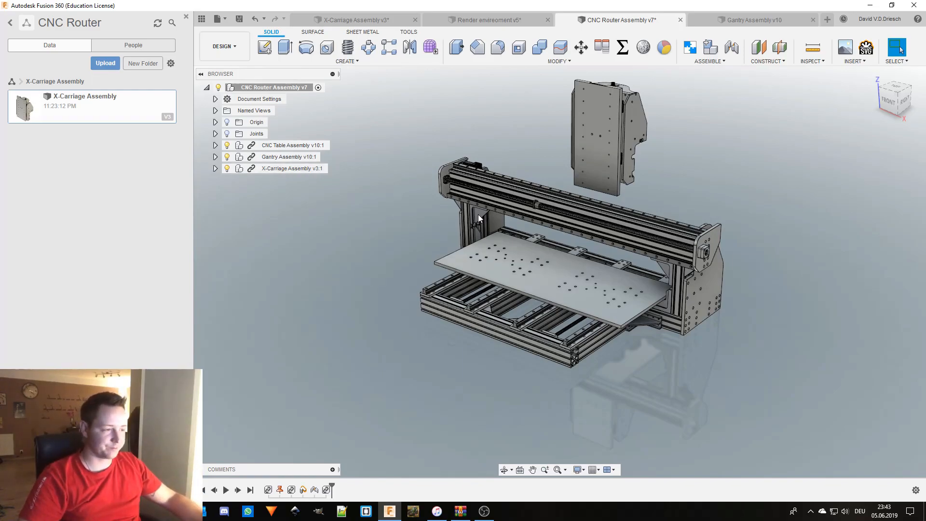
- Start a Slider joint and choose the inner face of the X-carriage's upper runner block as the first component
shift+middle_drag(677, 186, 758, 180)
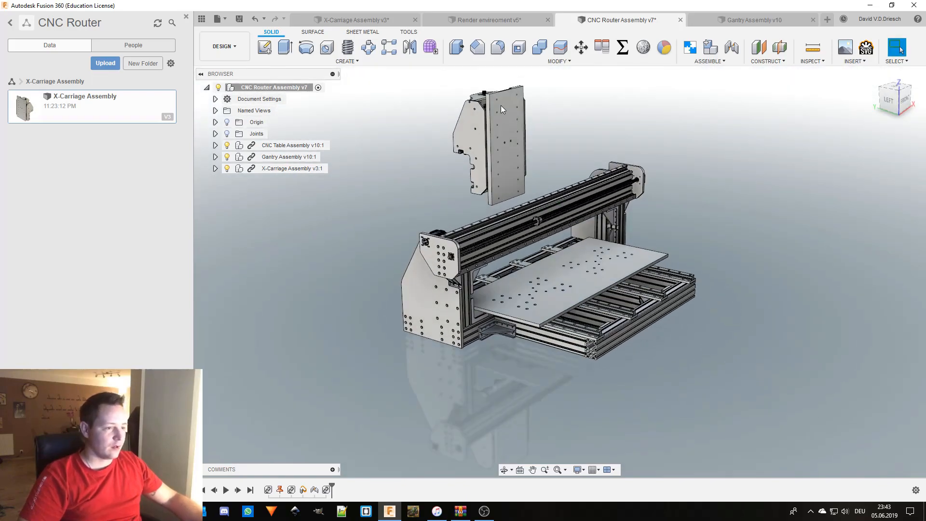
click(185, 17)
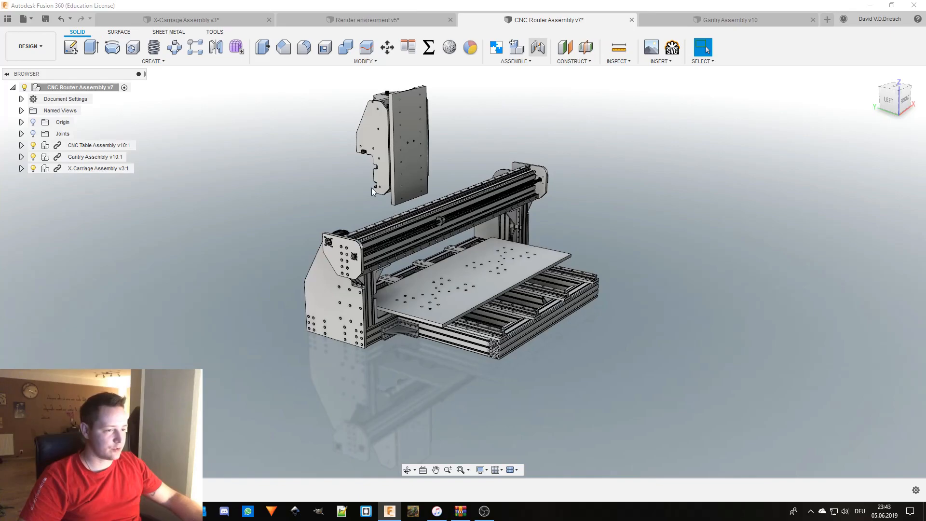
key(j)
scroll(362, 166, up, 5)
scroll(382, 166, up, 3)
shift+middle_drag(416, 140, 447, 120)
scroll(386, 103, up, 4)
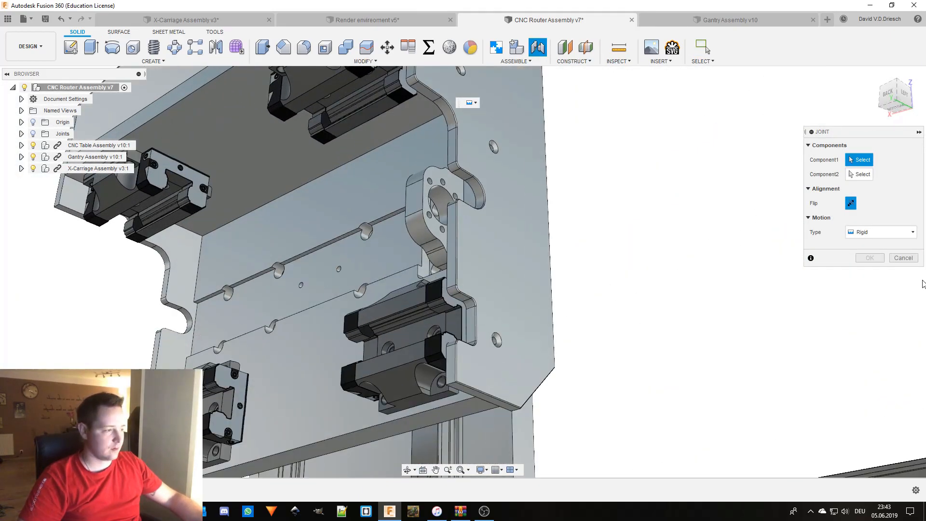
click(885, 236)
click(879, 273)
shift+middle_drag(390, 161, 338, 212)
scroll(320, 212, up, 3)
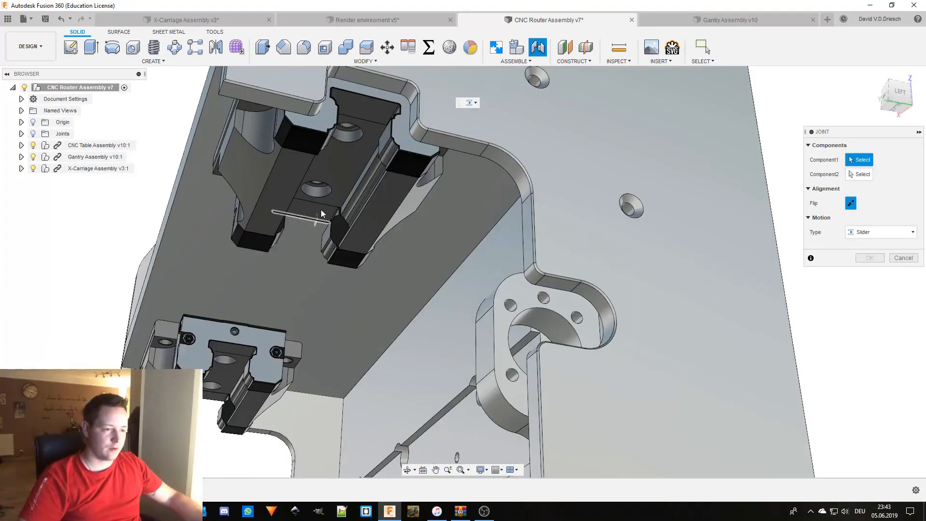
click(332, 167)
- Choose a snap point on the top face of the gantry's upper linear rail as the slider joint's second component
scroll(332, 168, down, 3)
shift+middle_drag(332, 168, 427, 288)
scroll(427, 288, down, 3)
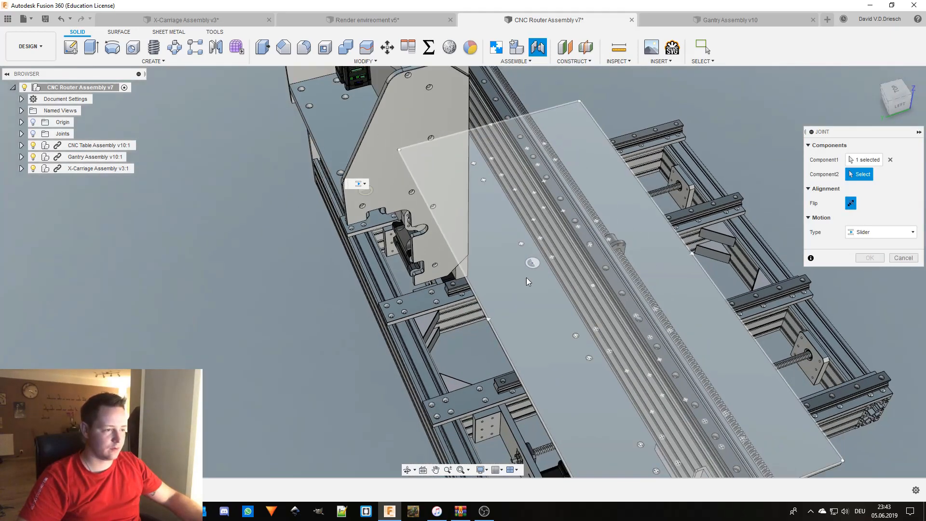
middle_drag(530, 259, 428, 296)
scroll(424, 232, up, 3)
scroll(425, 228, up, 2)
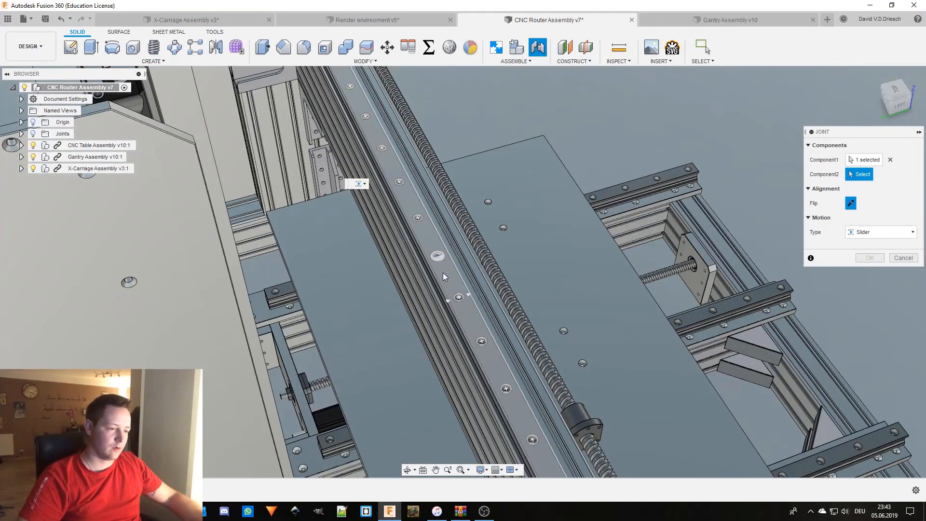
click(456, 292)
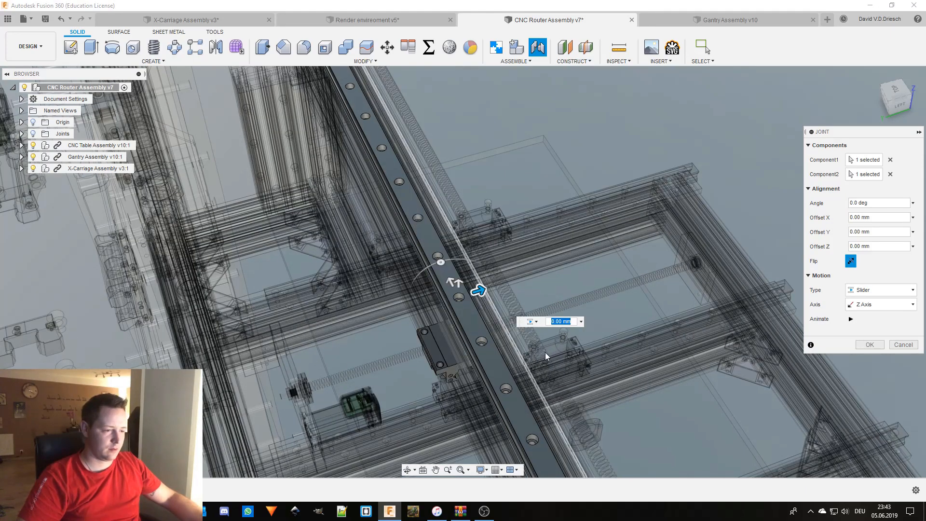
- Set the slider joint's motion axis to Y Axis, along the rail, and create the joint
click(874, 305)
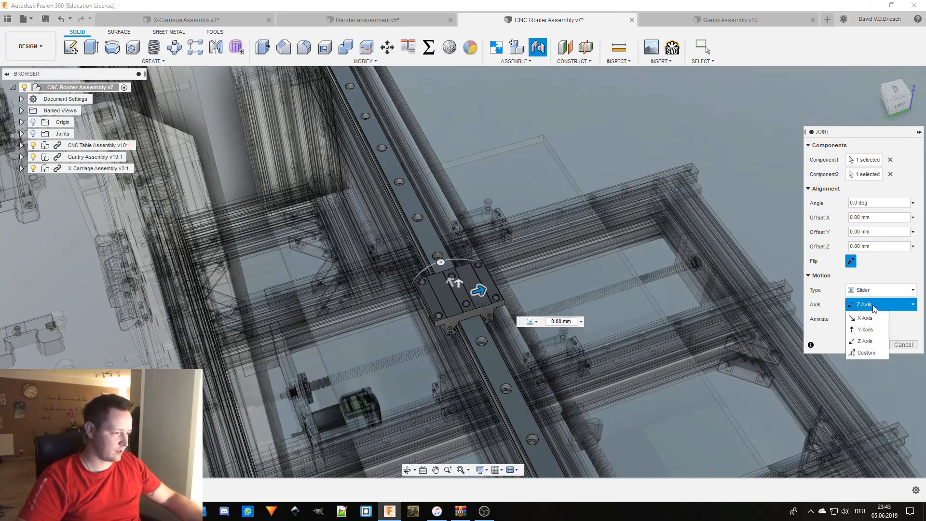
click(871, 319)
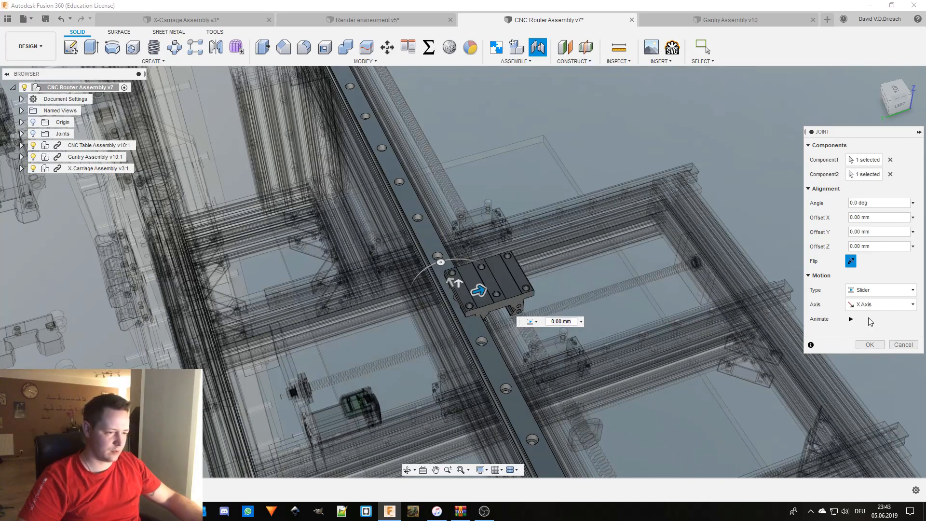
click(877, 305)
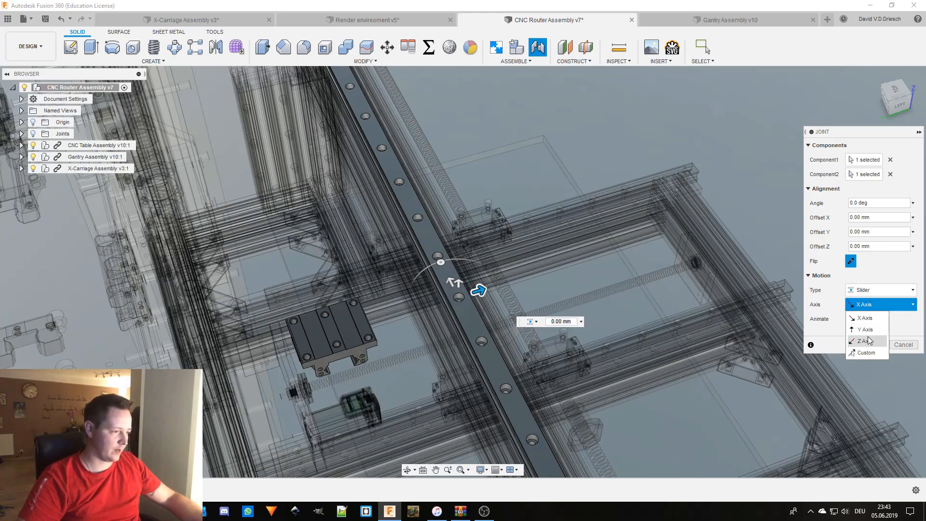
click(745, 329)
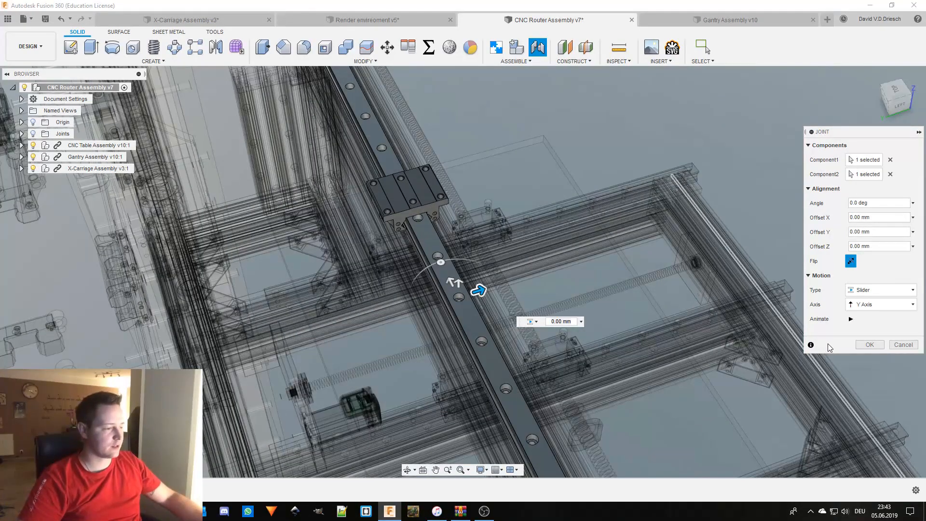
click(870, 344)
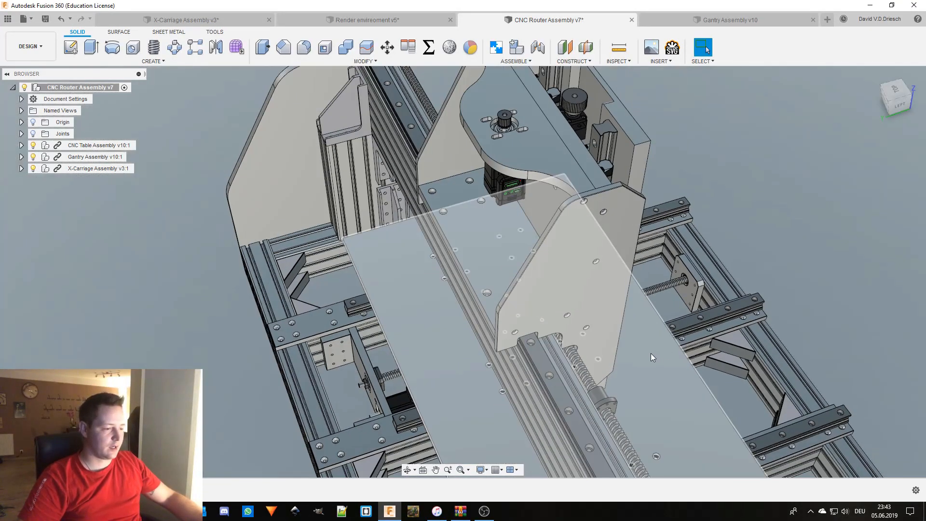
scroll(627, 389, up, 3)
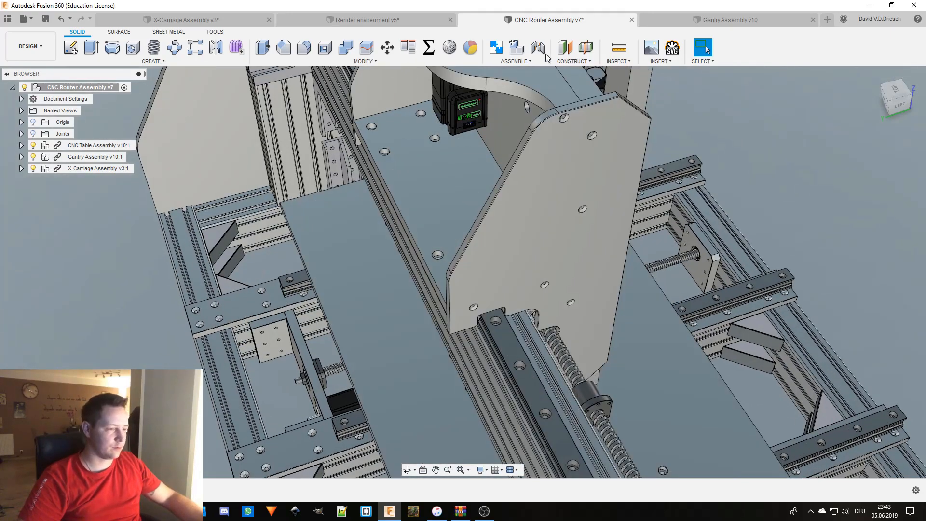
- Start a joint and choose the flange of the ball nut on the gantry's lead screw as the first component
key(j)
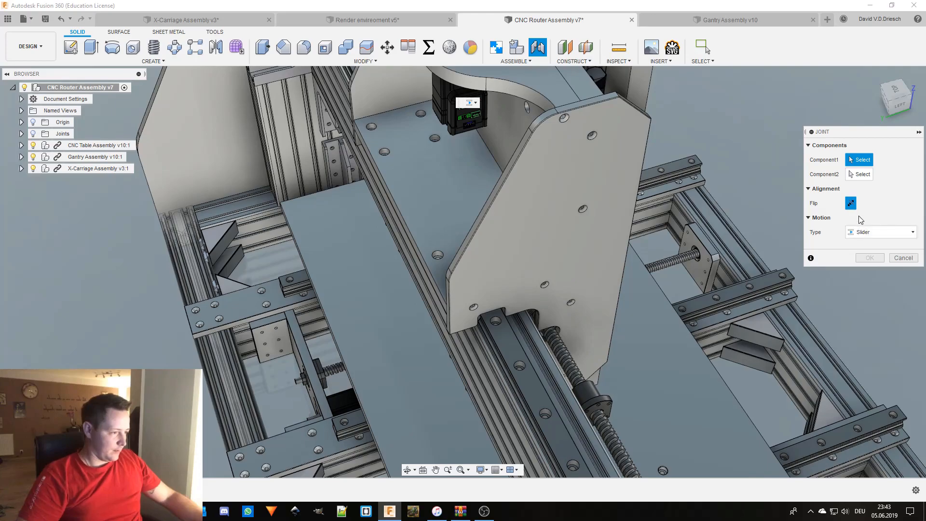
shift+middle_drag(622, 345, 521, 247)
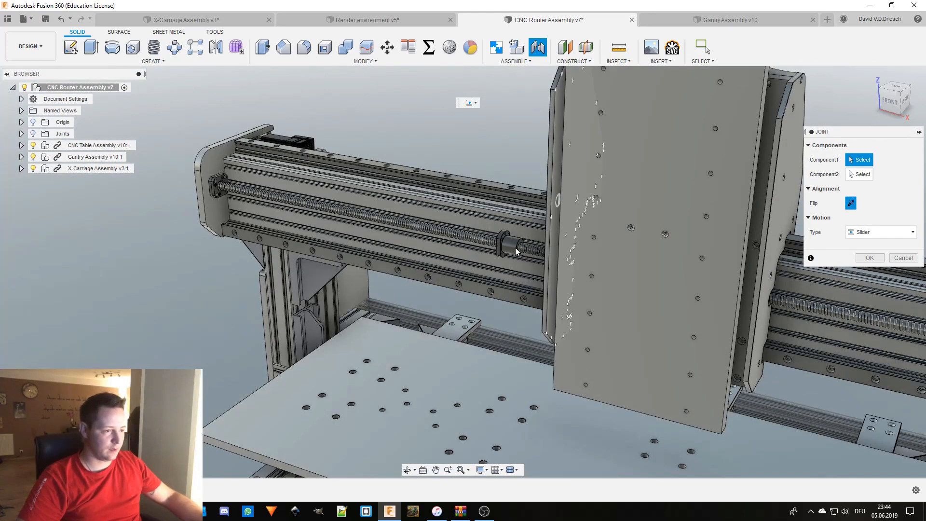
scroll(504, 251, up, 6)
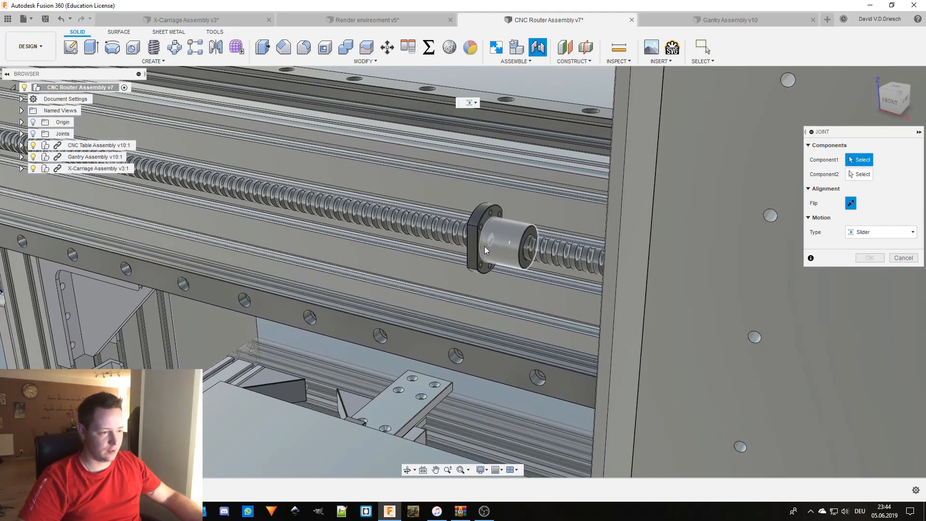
scroll(485, 244, up, 4)
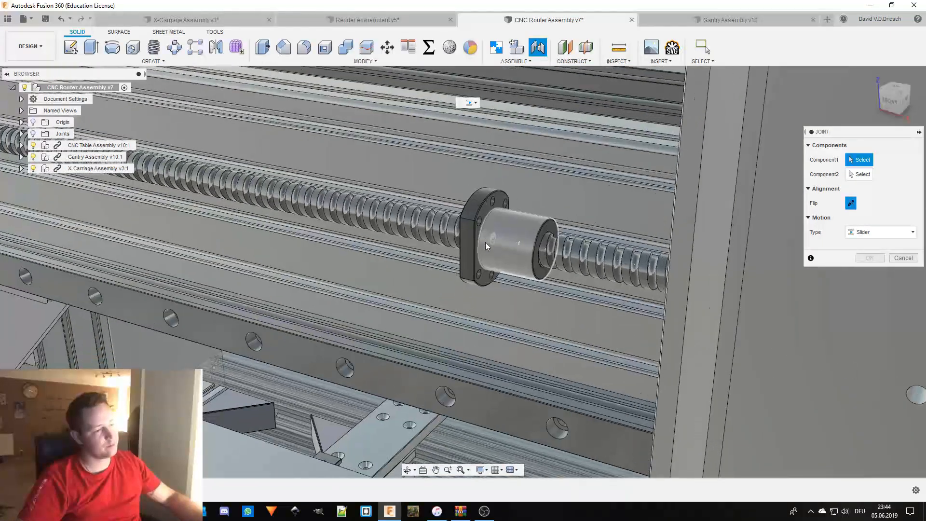
scroll(488, 243, up, 5)
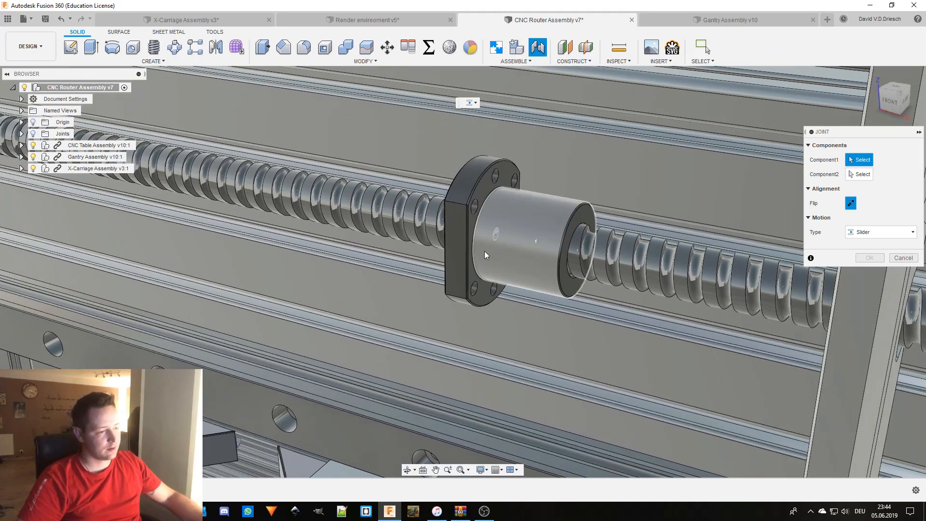
scroll(486, 259, up, 4)
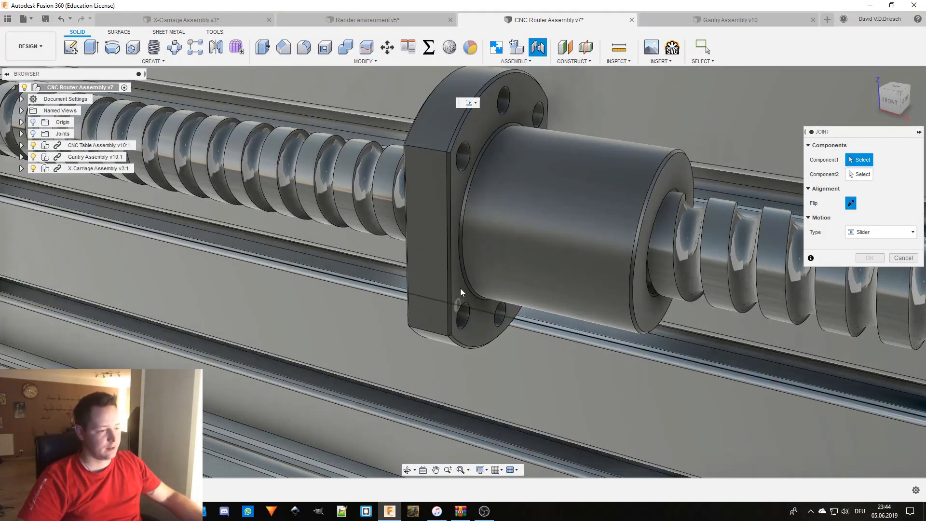
scroll(480, 324, up, 2)
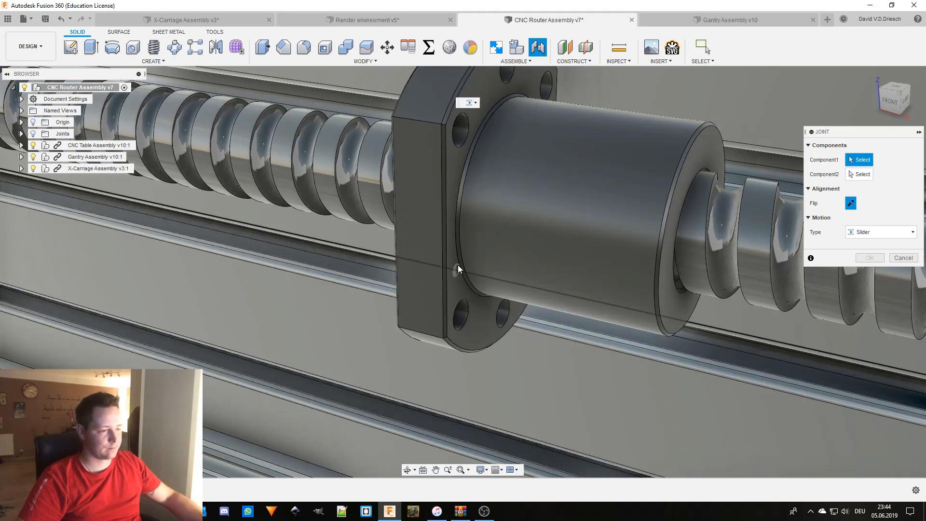
click(499, 196)
- Choose the centre of the matching nut bore in the X-carriage's mounting plate as the joint's second component
scroll(500, 198, down, 5)
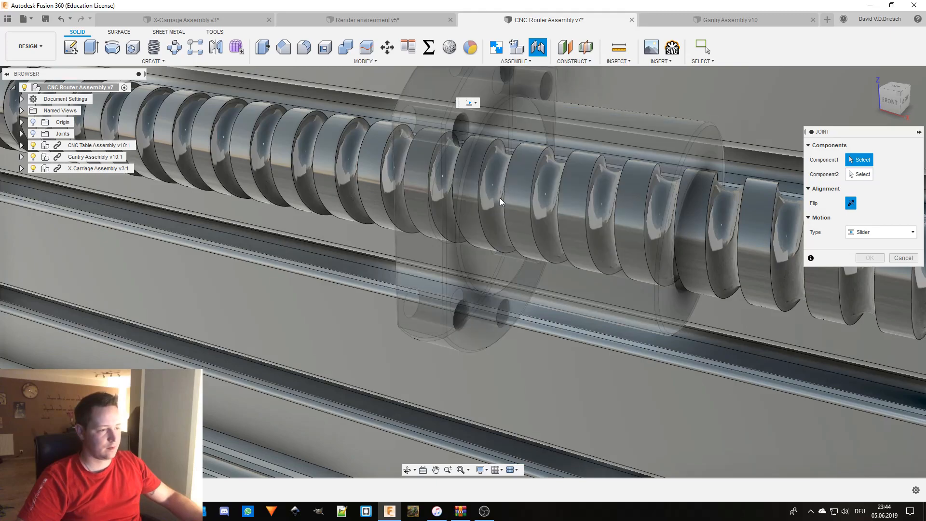
middle_drag(497, 256, 301, 317)
scroll(302, 317, down, 3)
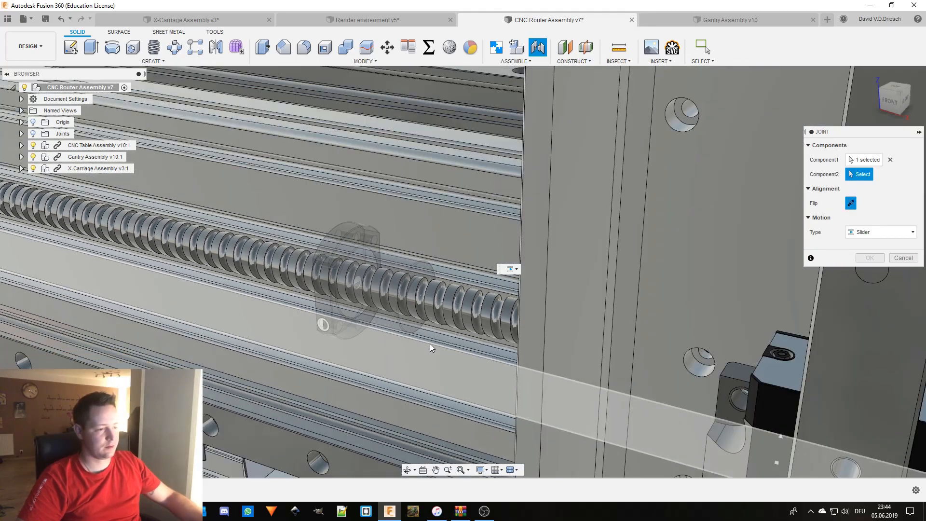
shift+middle_drag(502, 352, 554, 207)
scroll(553, 207, up, 6)
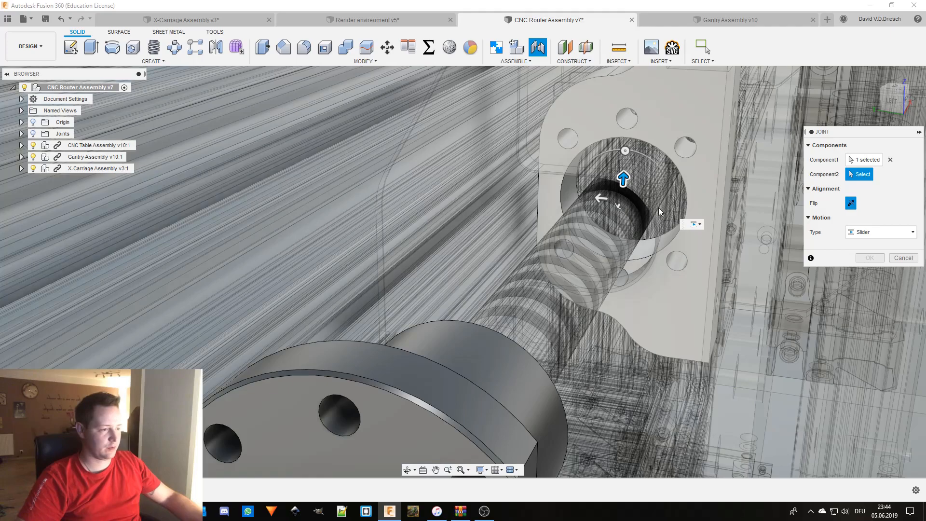
click(731, 222)
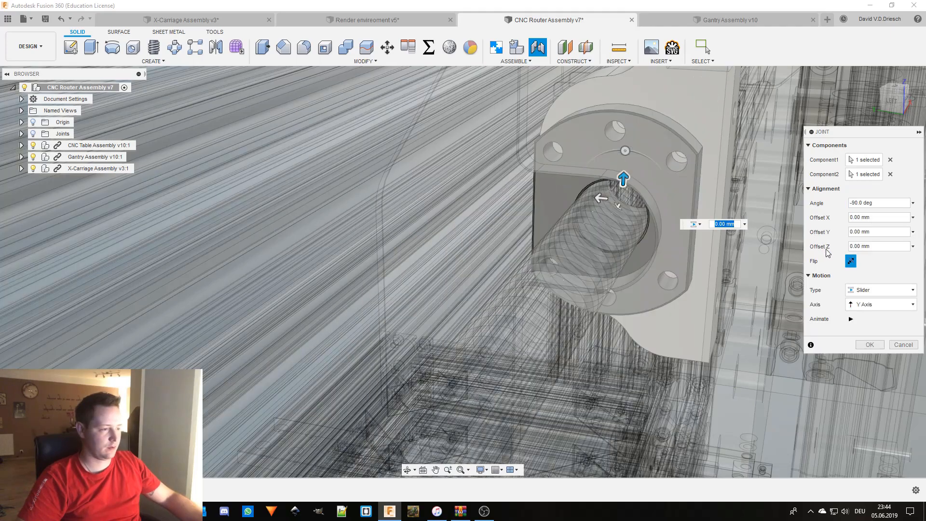
- Set the joint's motion type to Rigid and create the joint between the ball nut and the X-carriage
click(875, 293)
click(875, 308)
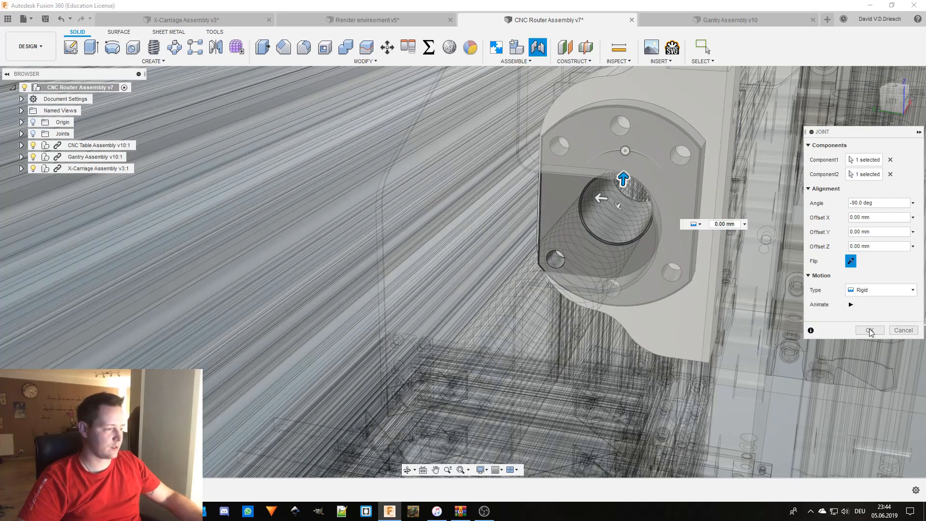
click(870, 331)
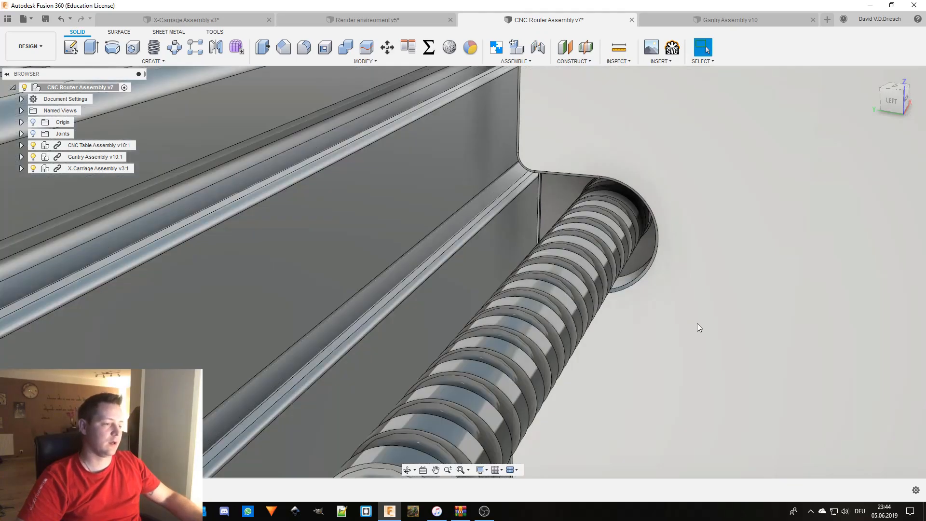
- Slide the X-carriage back and forth along the gantry and shift the table plate to test the assembly's motion
mouse_move(697, 323)
shift+middle_down()
mouse_move(723, 314)
mouse_move(662, 309)
mouse_move(652, 320)
mouse_move(624, 290)
mouse_move(720, 301)
shift+middle_up()
scroll(684, 311, down, 5)
key(Escape)
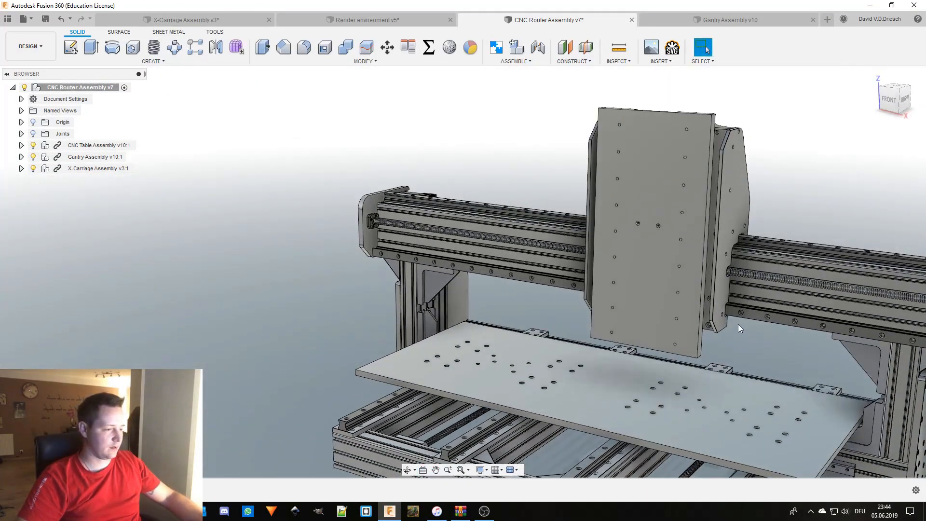
drag(705, 289, 597, 261)
drag(577, 200, 562, 247)
scroll(453, 256, down, 3)
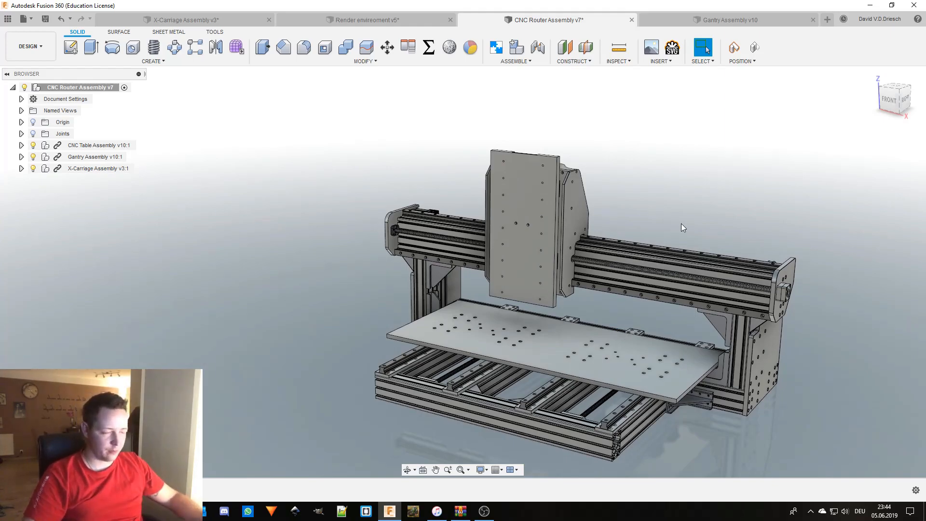
middle_drag(655, 180, 600, 131)
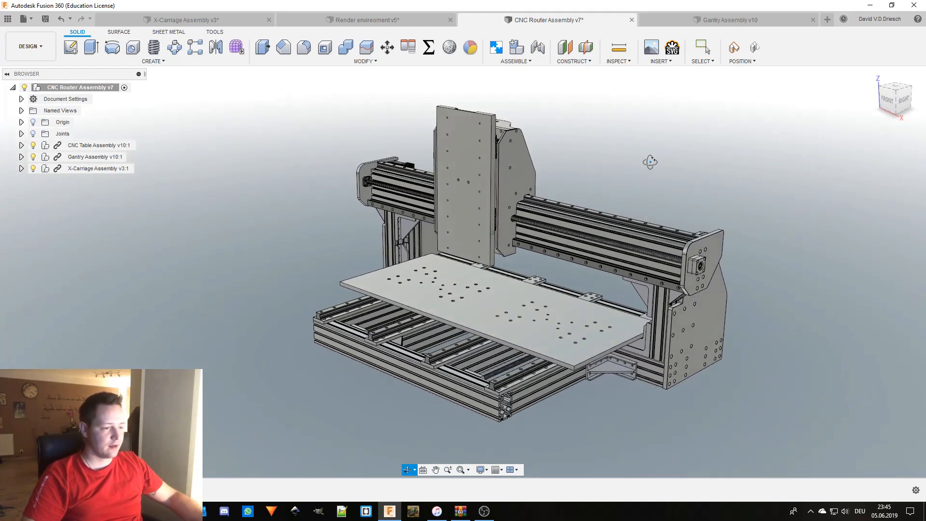
shift+middle_drag(650, 159, 482, 183)
drag(512, 180, 563, 189)
drag(511, 328, 525, 322)
- Examine the assembled router's gantry, X-carriage and table from the front, back and sides
shift+middle_drag(789, 342, 695, 348)
shift+middle_drag(643, 402, 745, 382)
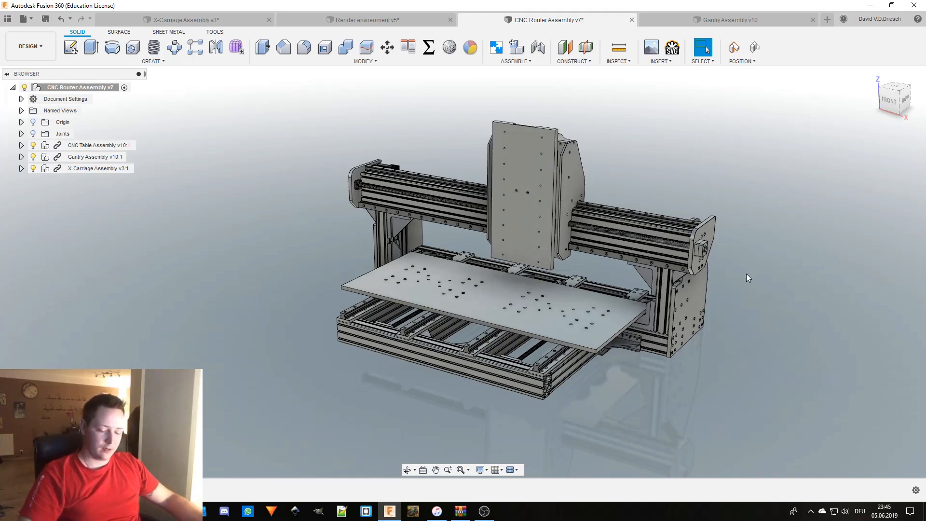
shift+middle_drag(802, 280, 668, 221)
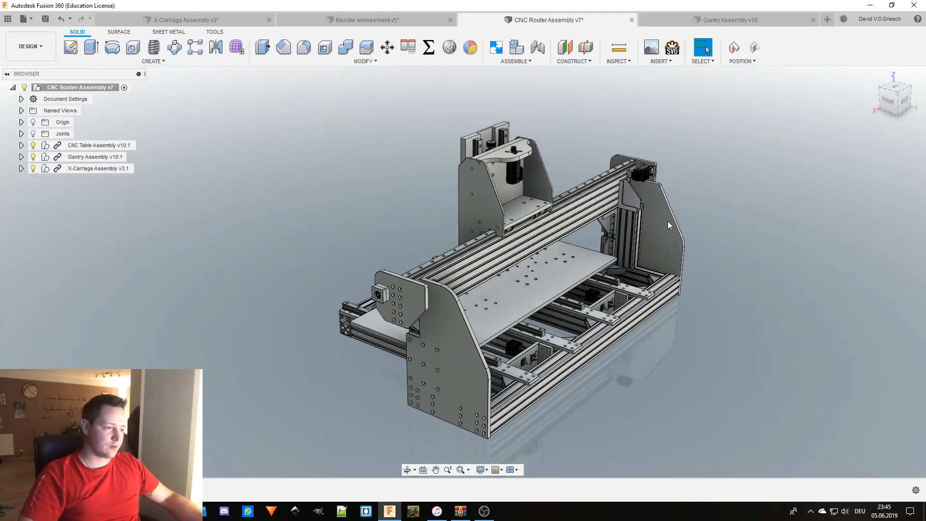
shift+middle_drag(719, 199, 788, 207)
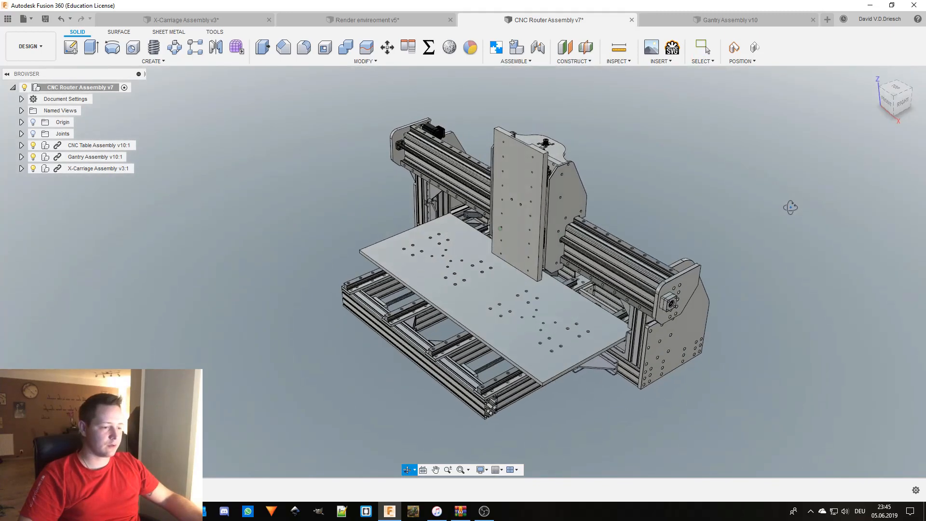
shift+middle_drag(516, 274, 559, 322)
scroll(554, 323, up, 3)
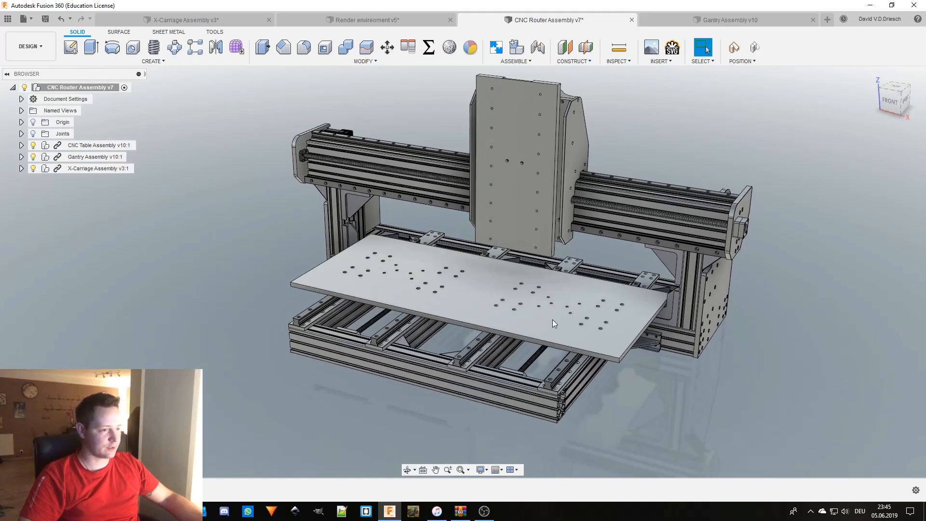
shift+middle_drag(642, 134, 663, 152)
scroll(650, 139, down, 1)
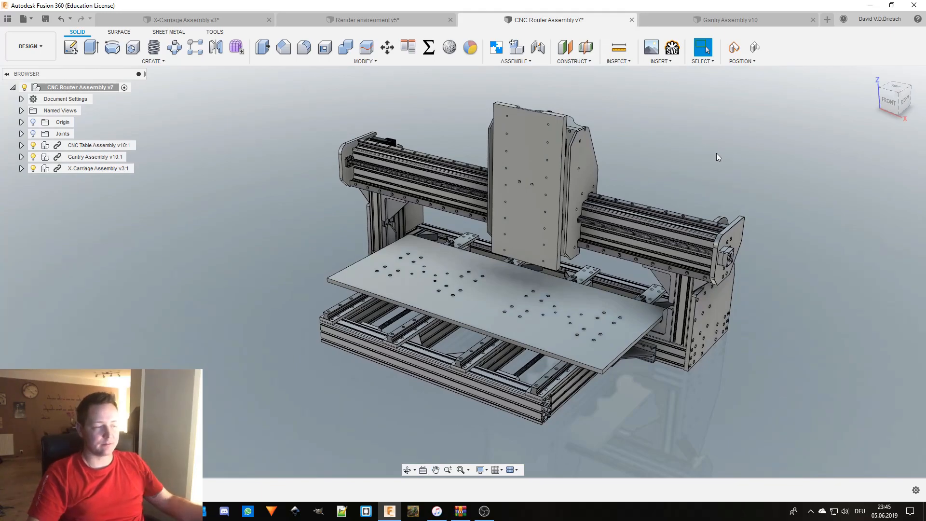